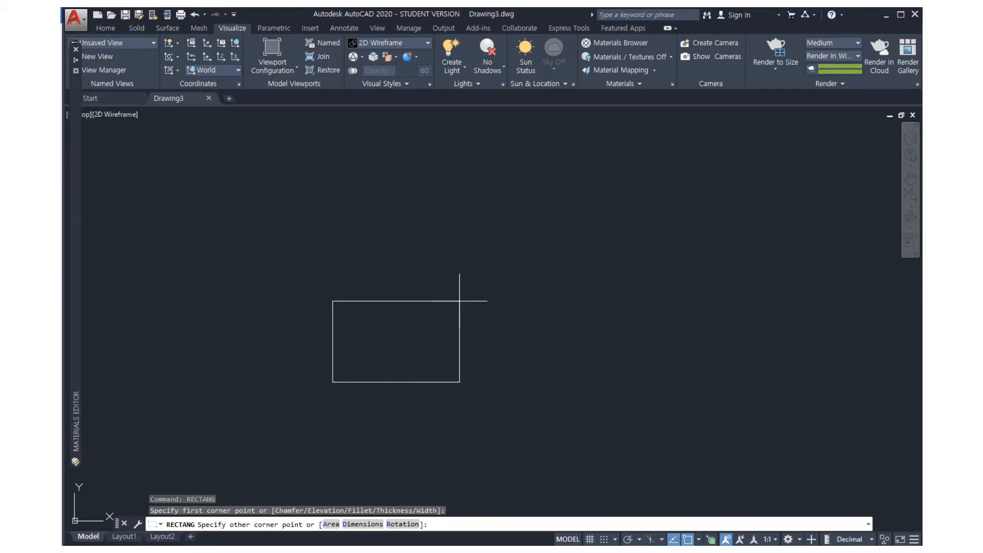
Complete the rectangle as a 100 by 100 square, placing its opposite corner relative to the first one
text(@100,100)
key(Return)
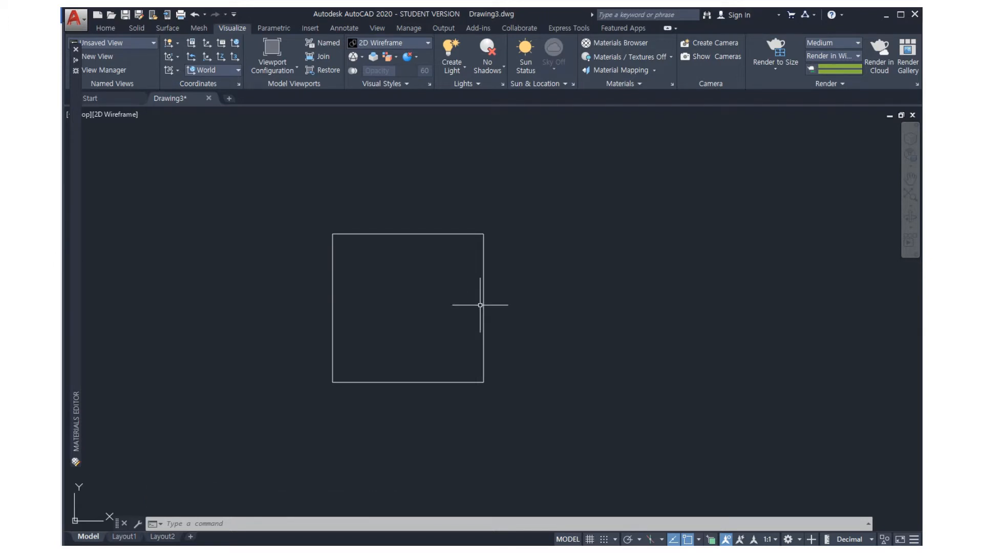
Set up a Fillet with radius 10, Trim mode and the Multiple option
text(F)
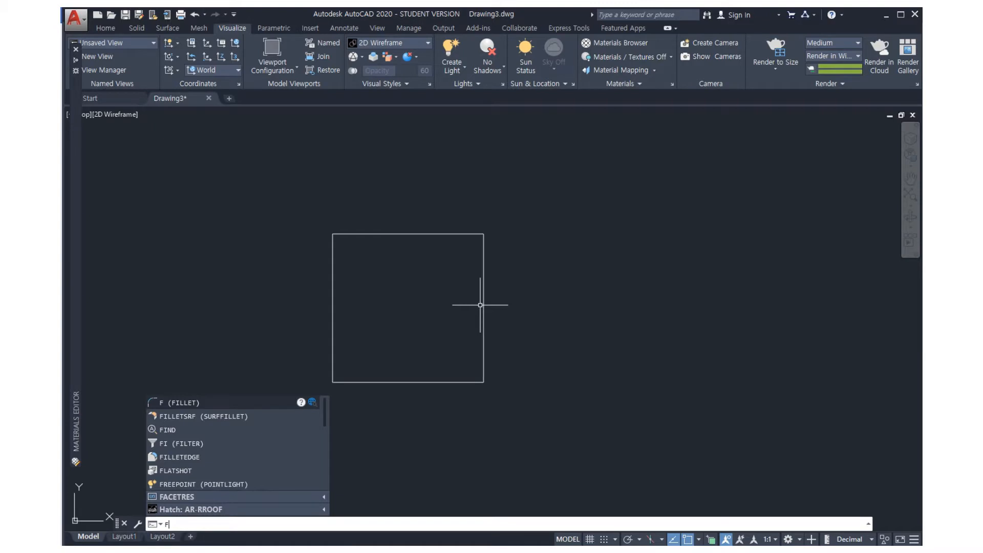
key(Return)
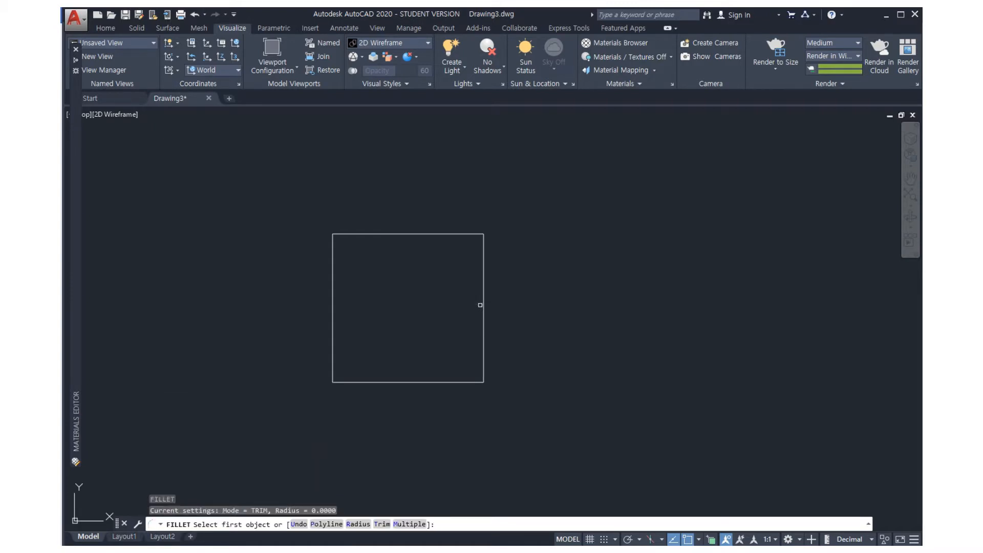
text(r)
key(Return)
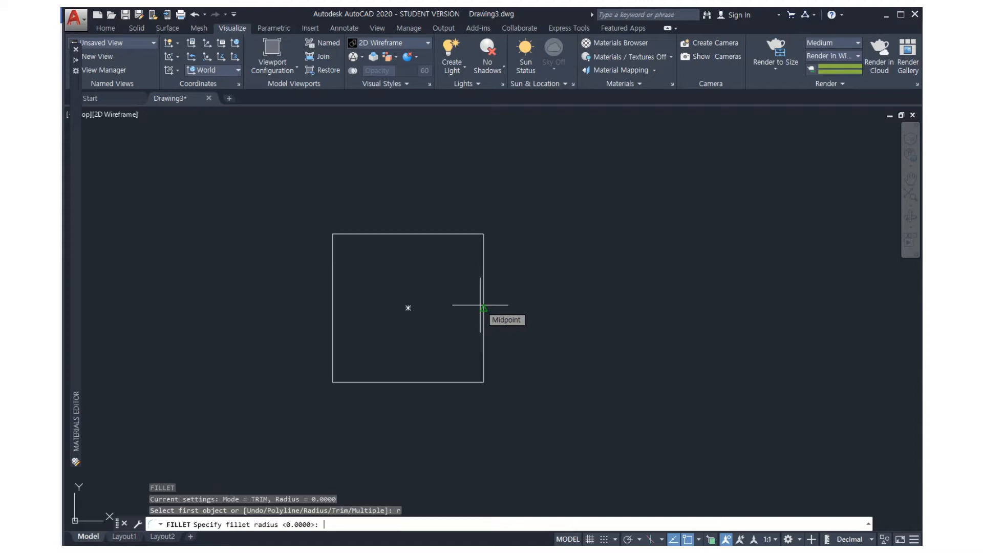
text(10)
key(Return)
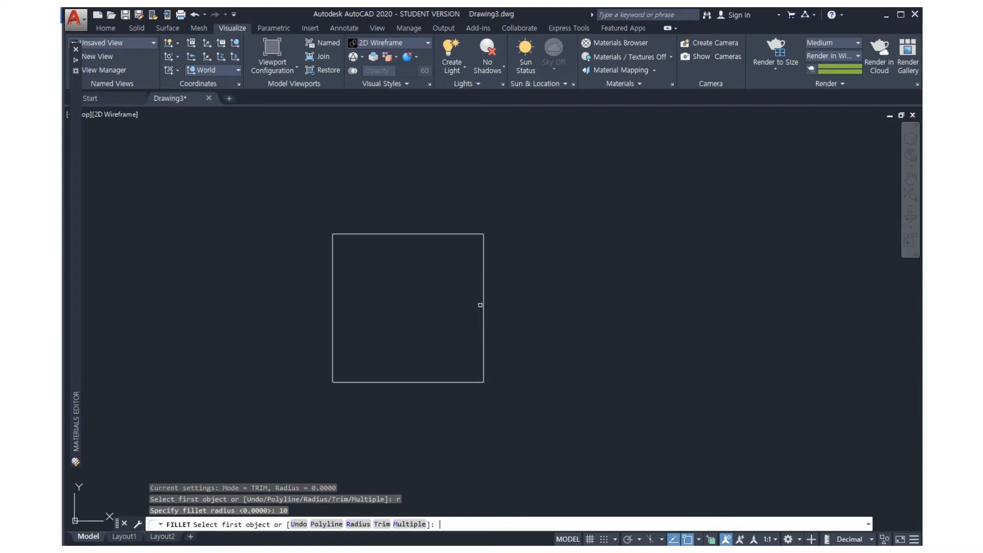
text(t)
key(Return)
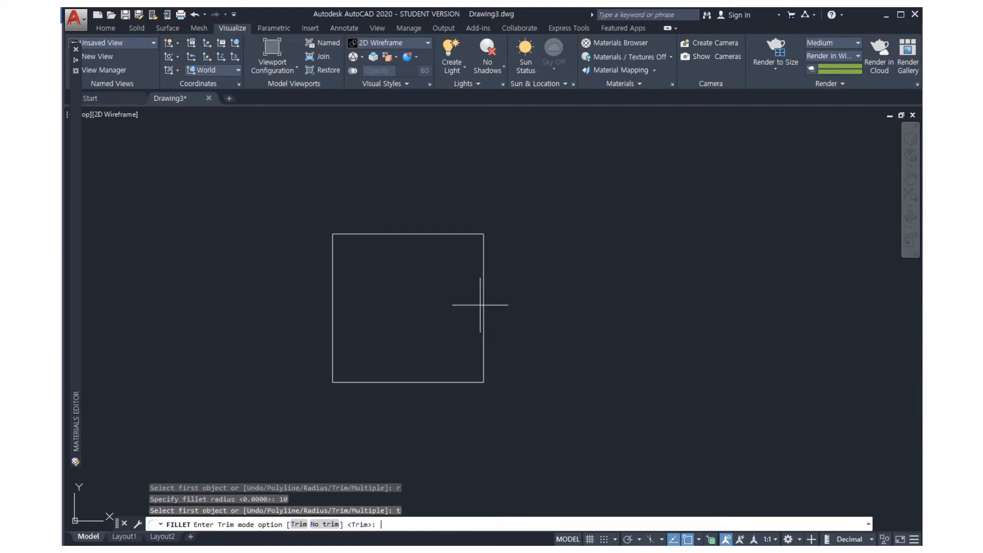
key(Return)
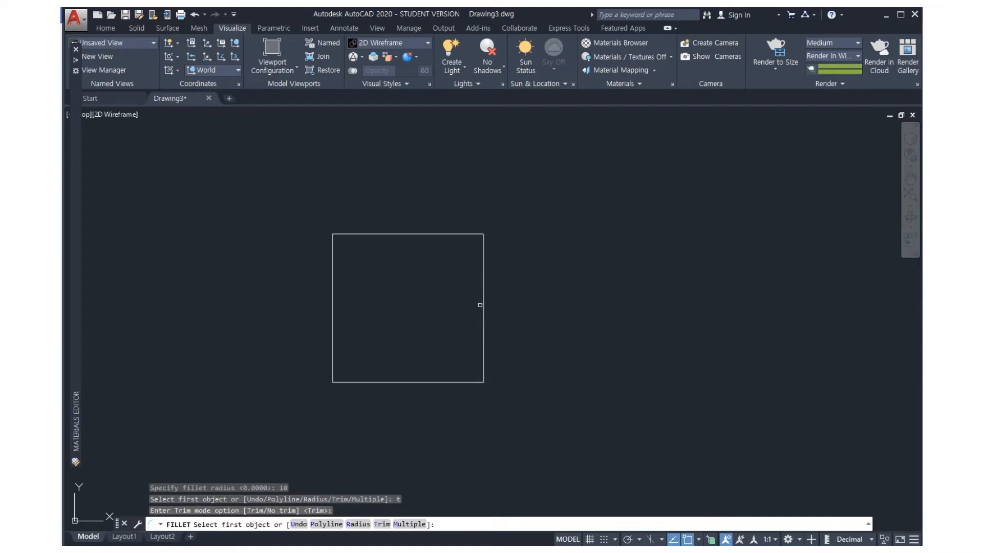
text(m)
key(Return)
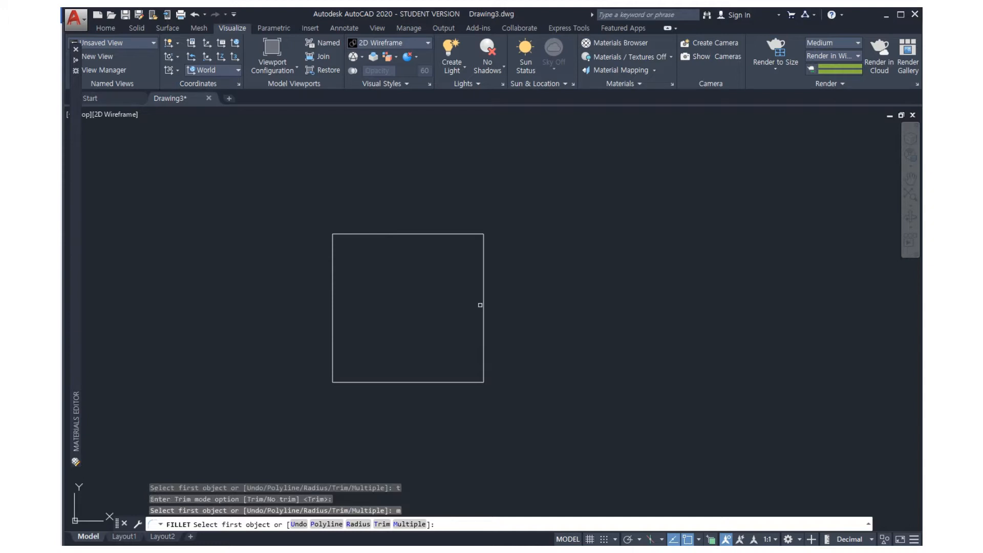
Round all four corners of the square with the radius 10 fillet
click(466, 234)
click(482, 256)
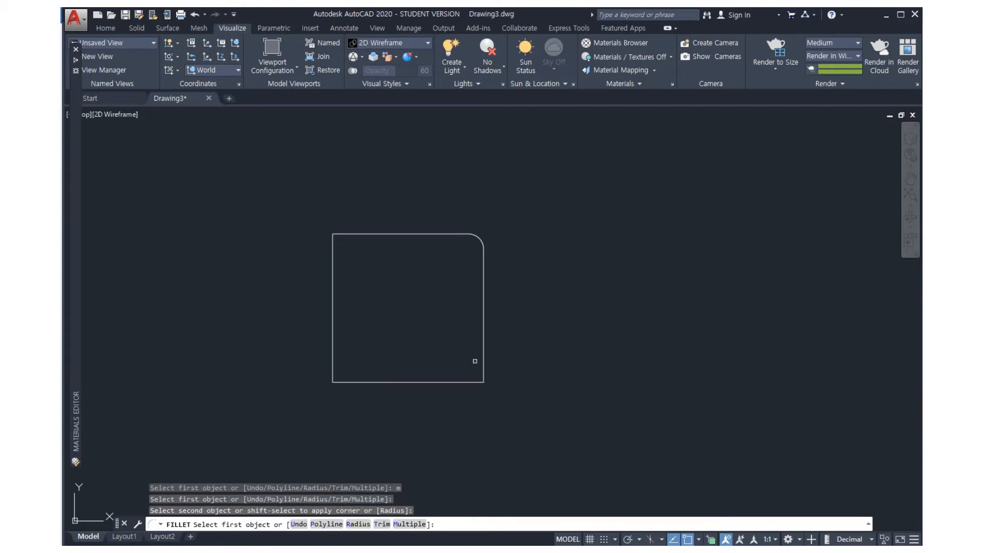
click(483, 367)
click(461, 382)
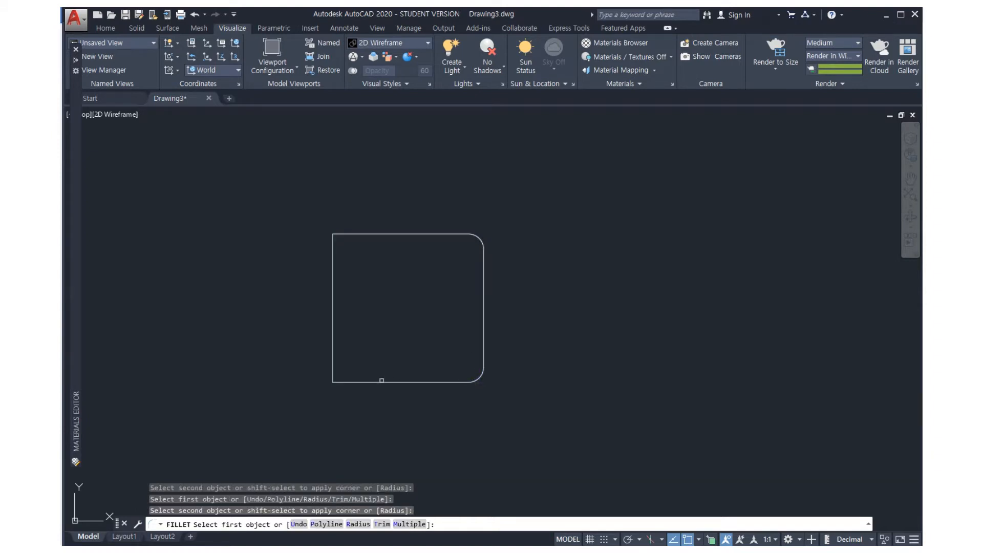
click(381, 380)
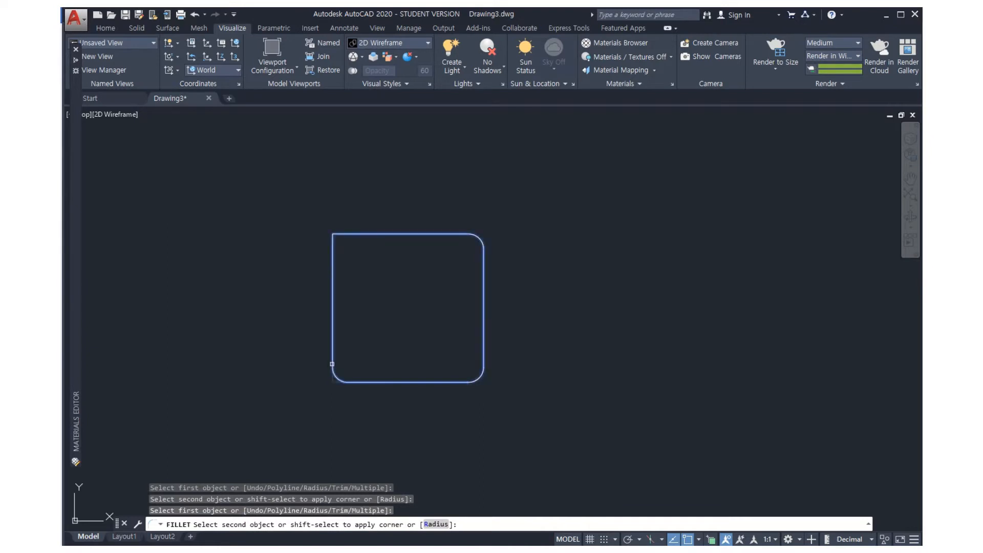
click(332, 364)
click(332, 263)
click(357, 234)
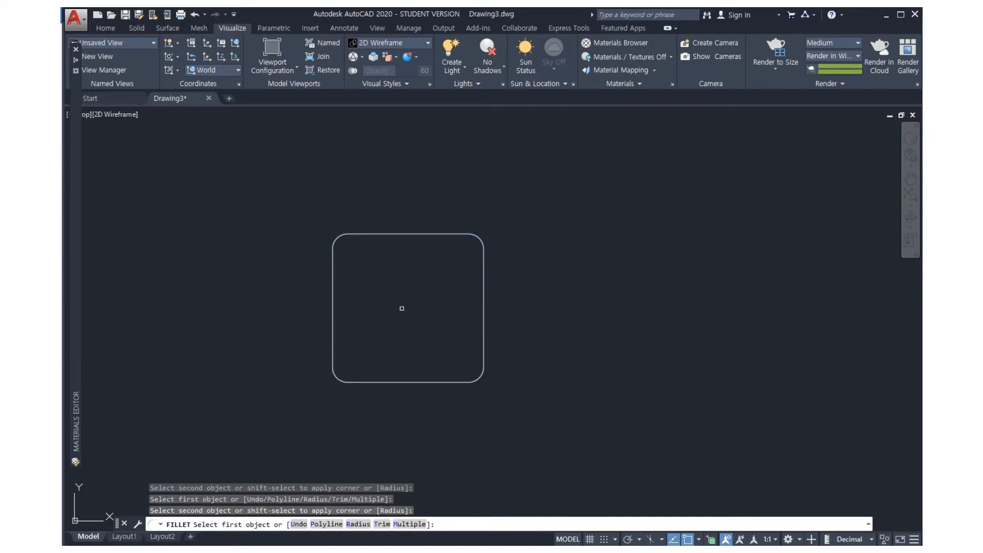
key(Return)
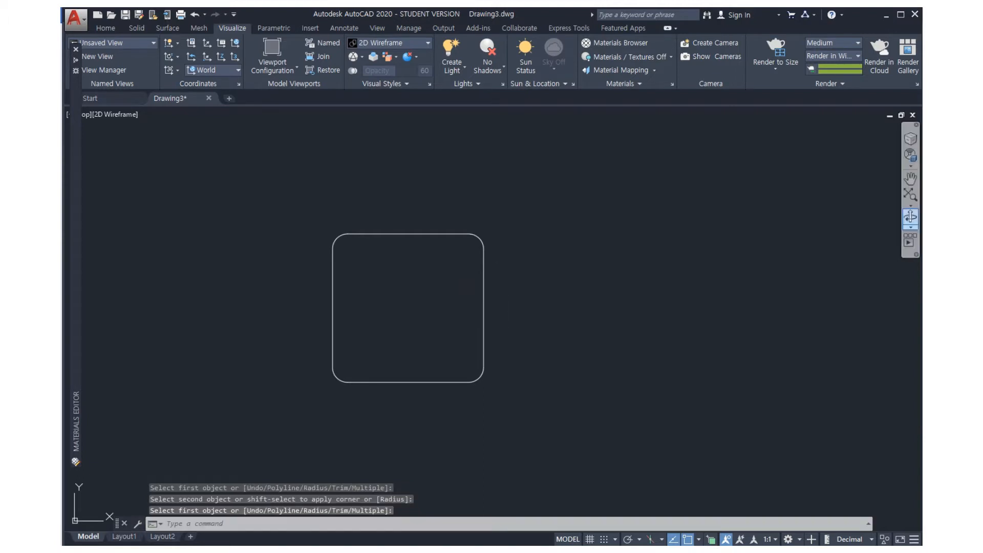
Extrude the rounded square profile to a height of 70
click(914, 135)
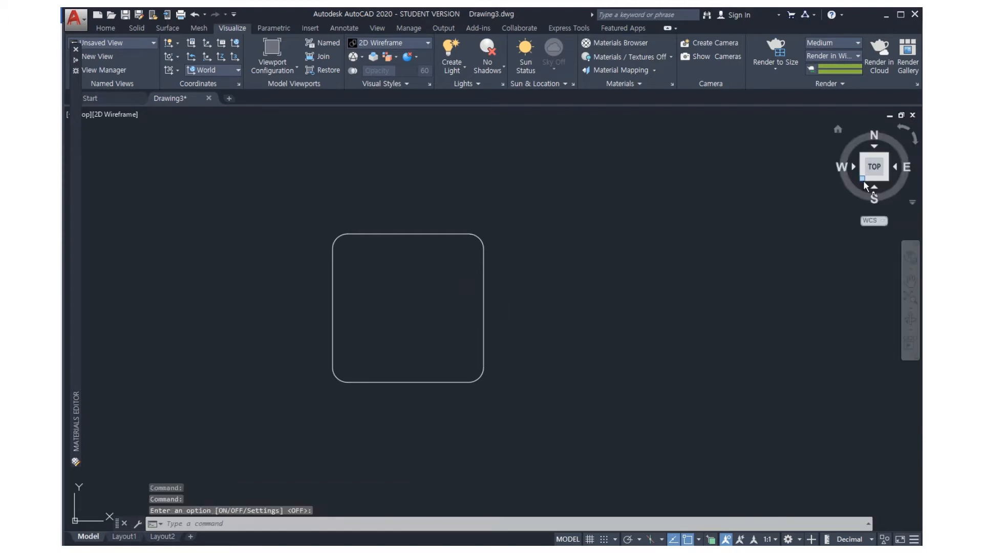
click(862, 179)
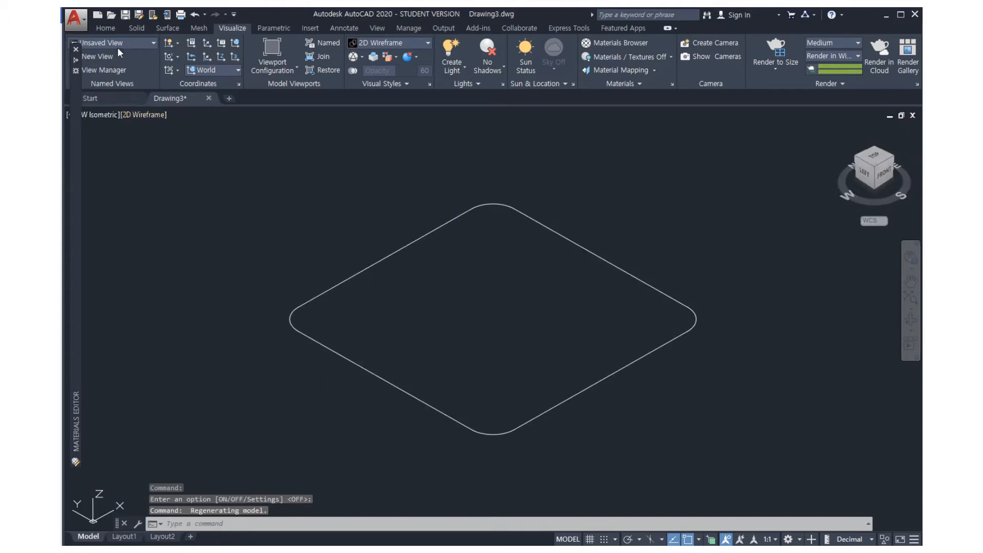
click(103, 28)
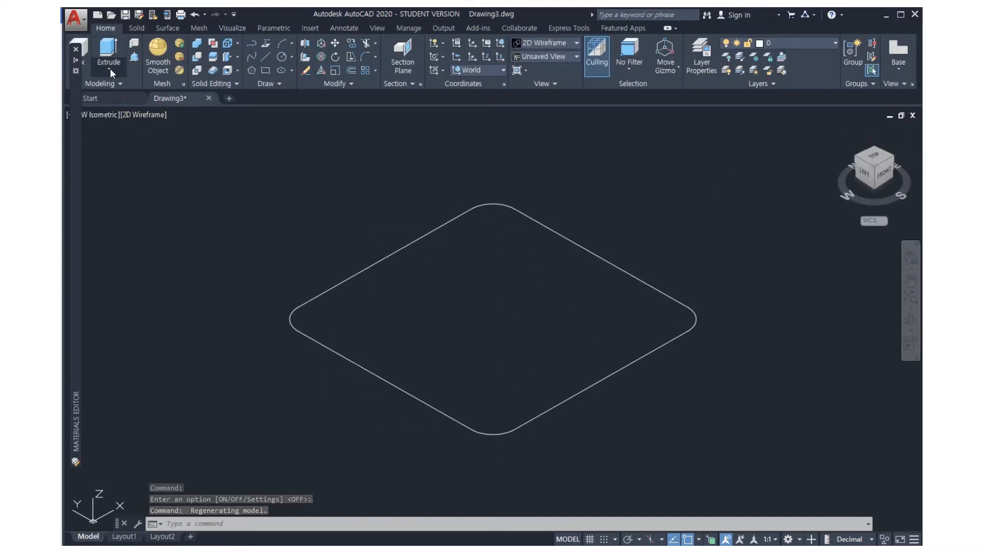
click(108, 68)
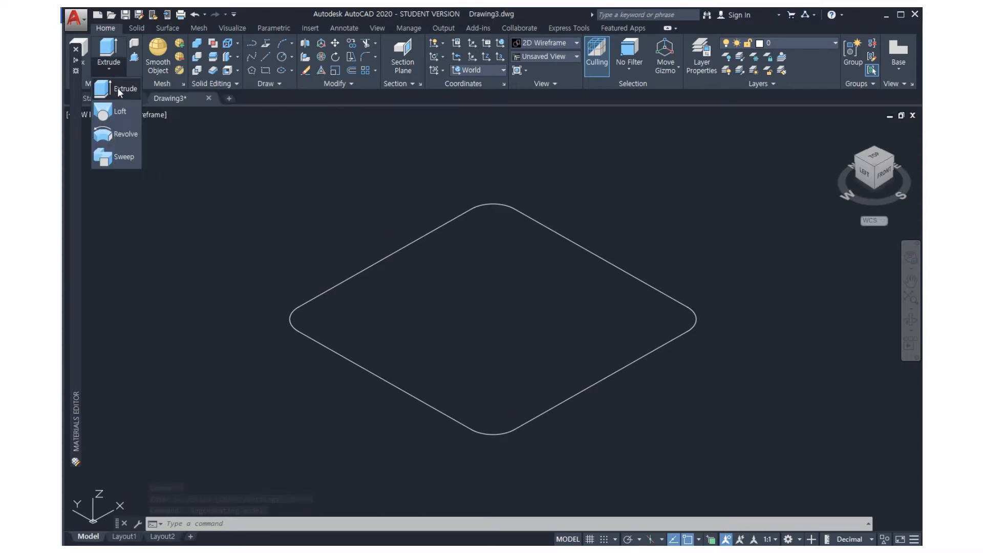
click(118, 88)
click(413, 241)
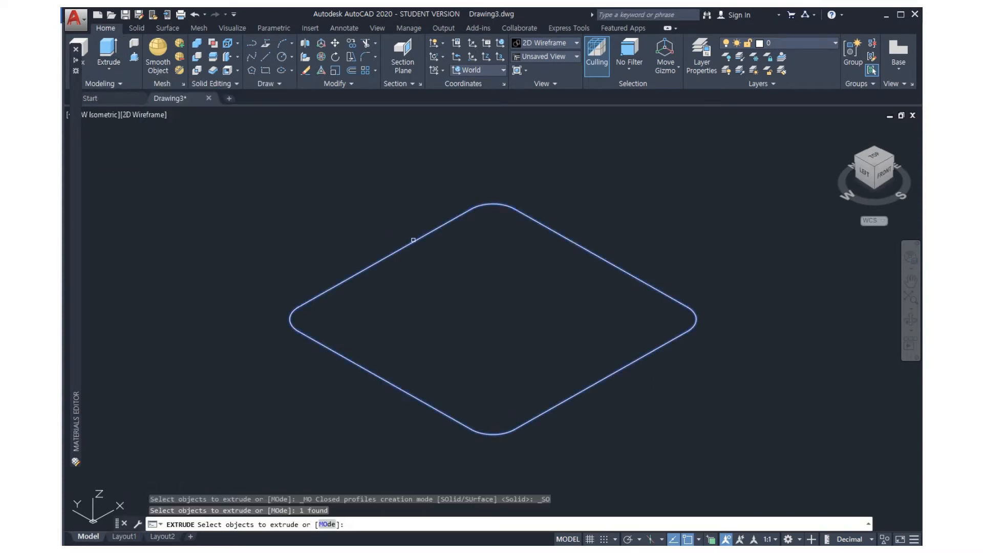
key(Return)
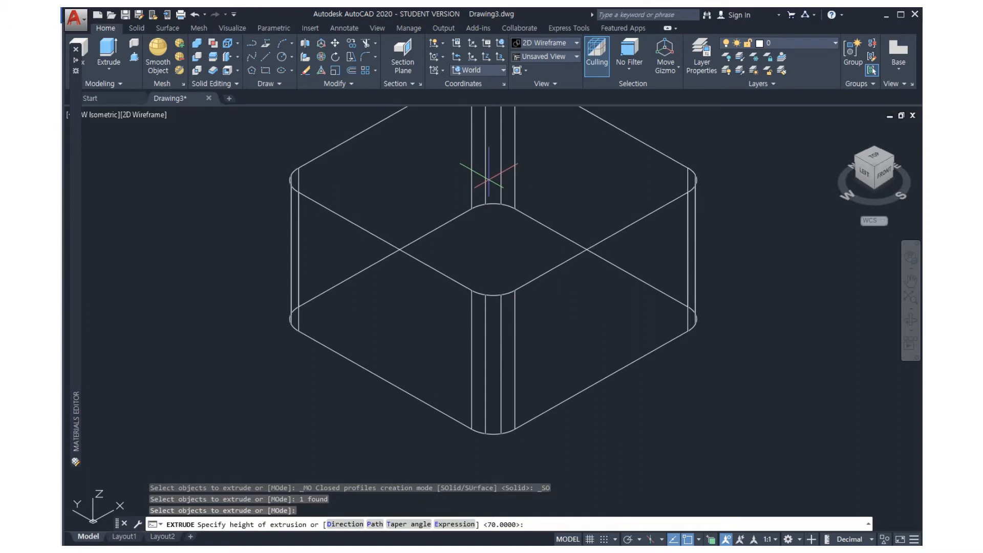
text(70)
key(Return)
Display the extruded solid in the Shaded visual style
scroll(551, 180, down, 2)
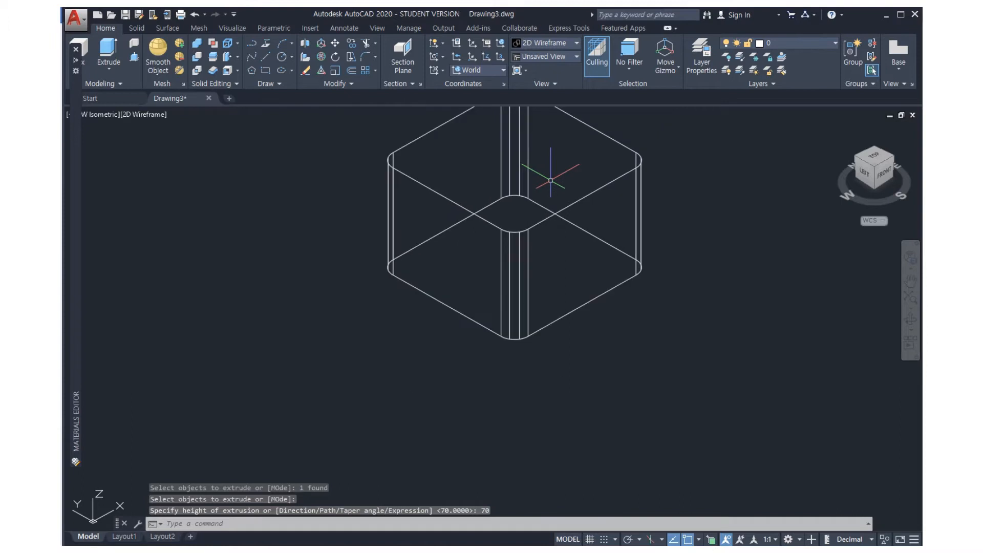
scroll(551, 181, down, 1)
scroll(533, 155, up, 3)
scroll(563, 287, down, 2)
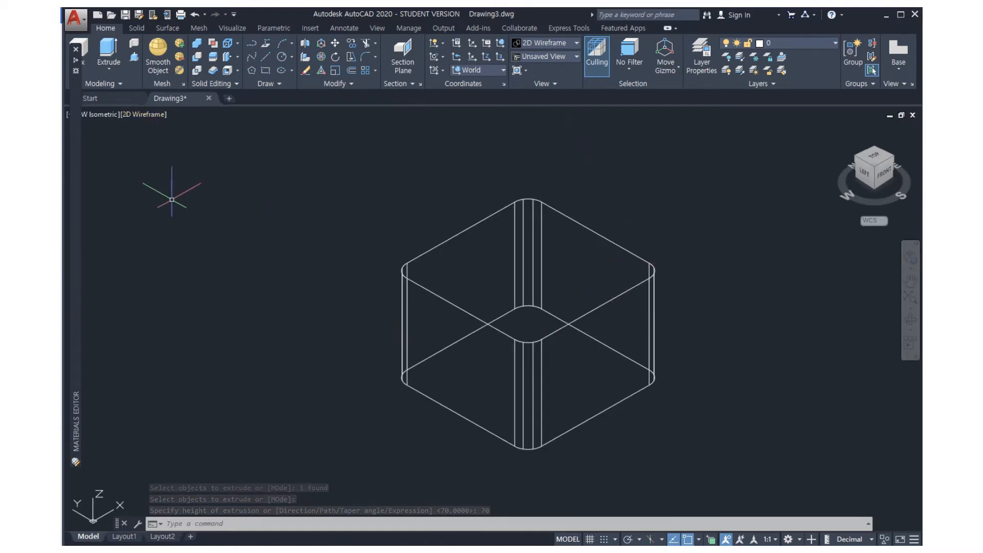
click(152, 113)
click(204, 193)
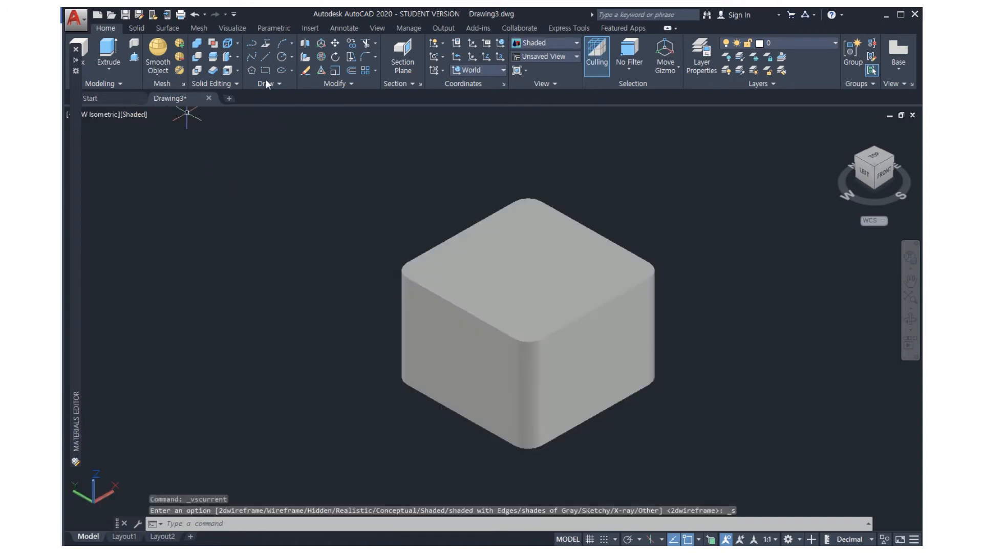
Shell the solid with an offset distance of 5, removing its upper face so the box is open at the top
click(236, 70)
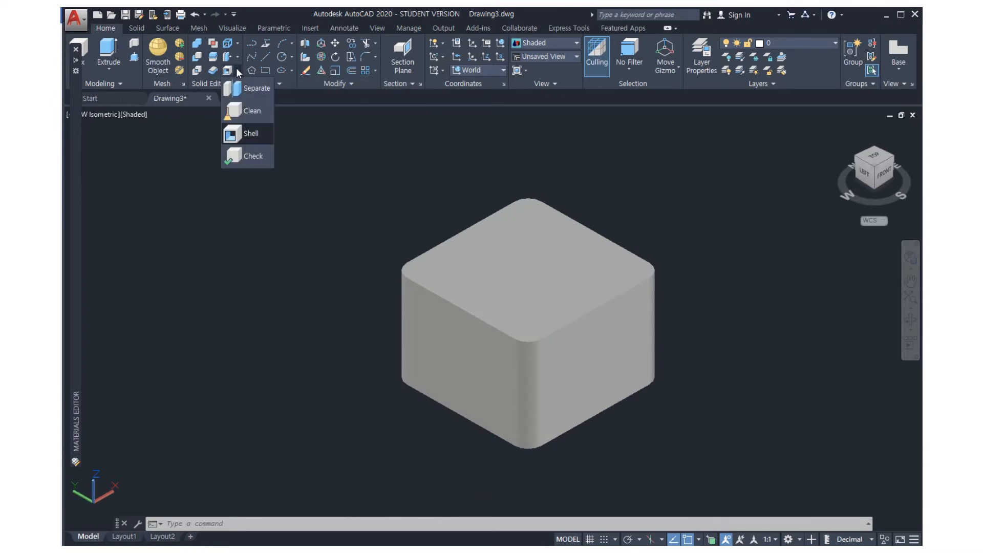
click(246, 134)
shift+middle_drag(329, 151, 510, 323)
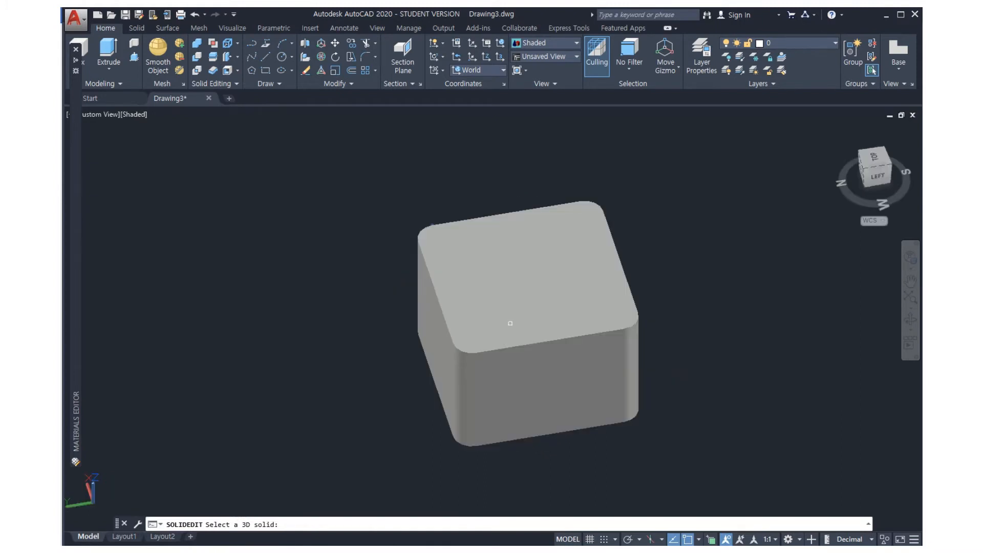
click(489, 325)
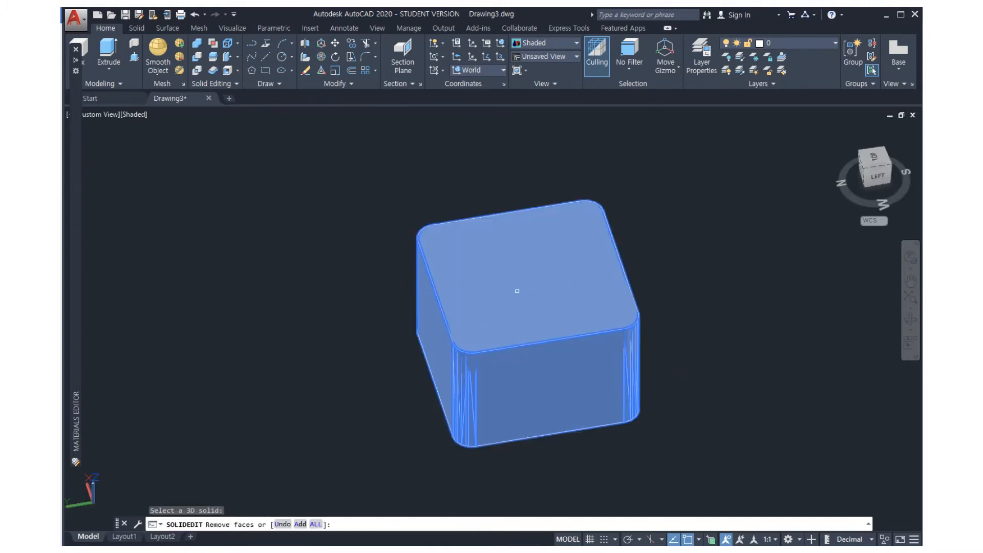
click(482, 328)
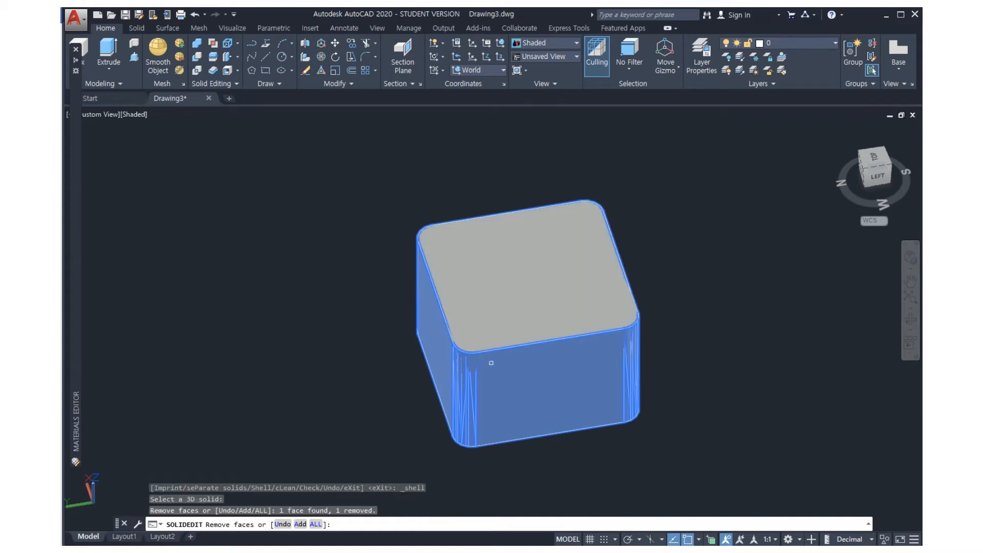
key(Return)
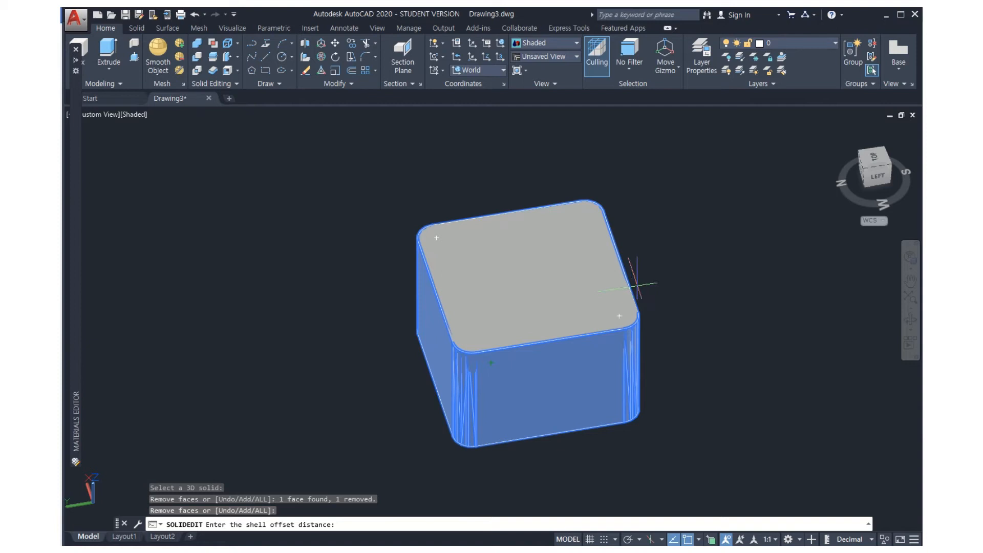
text(5)
key(Return)
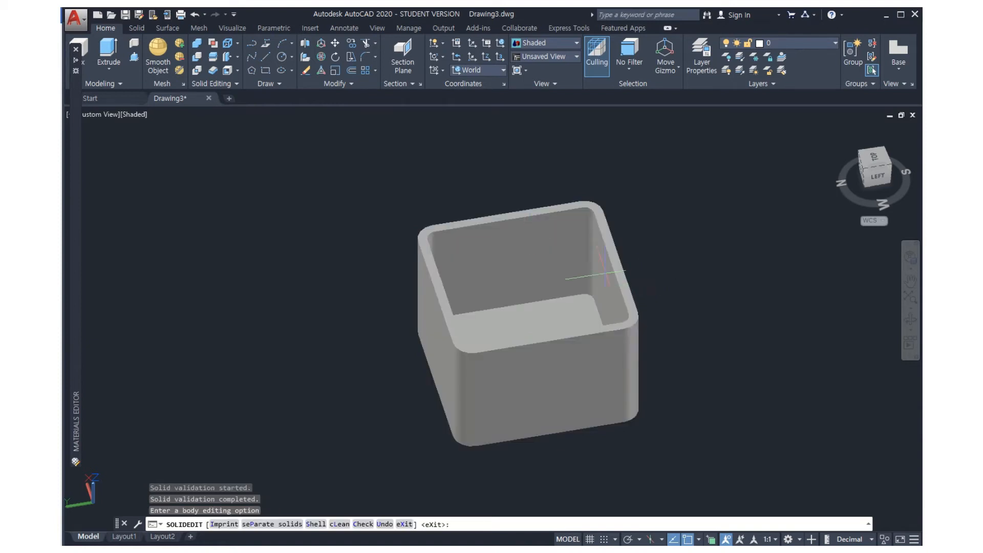
click(910, 320)
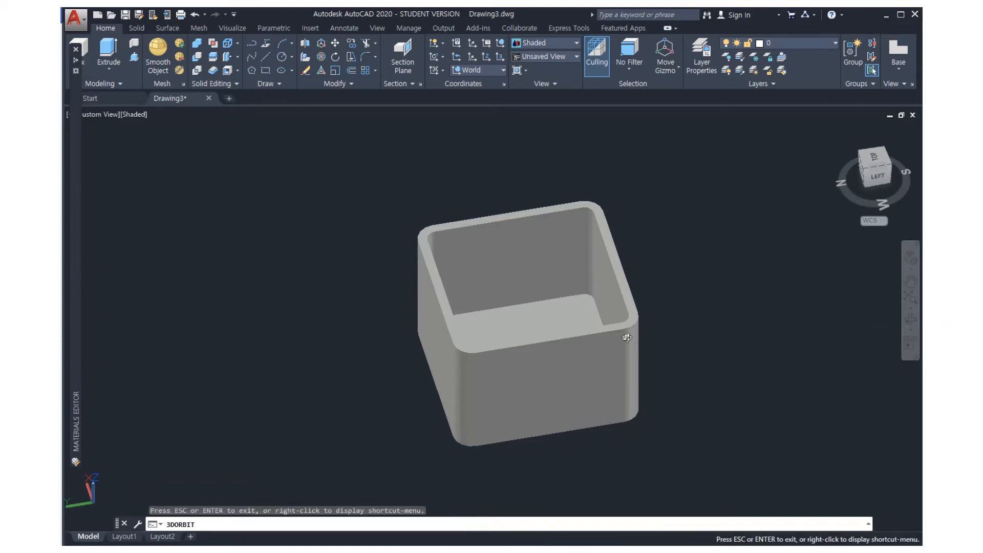
drag(627, 338, 669, 309)
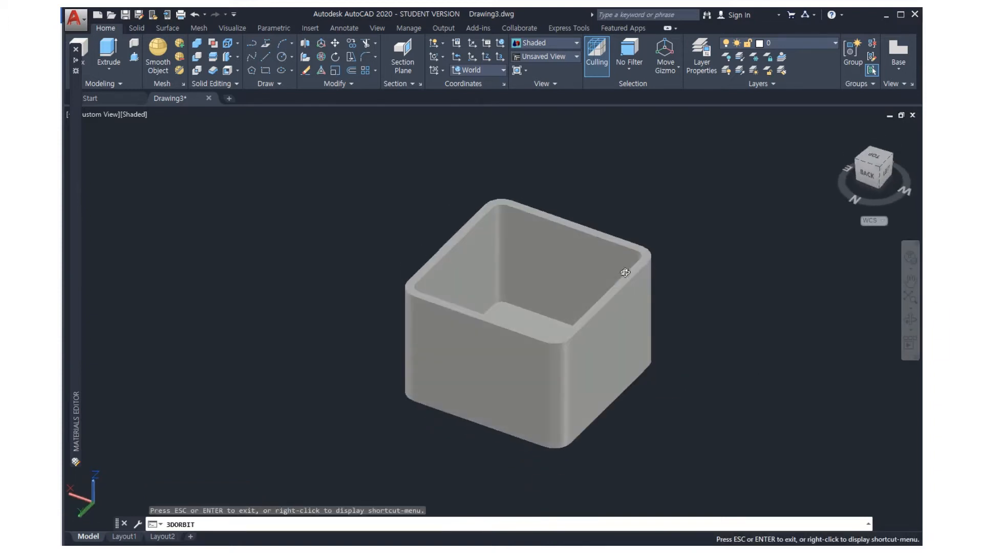
drag(587, 350, 635, 314)
right_click(686, 268)
click(709, 276)
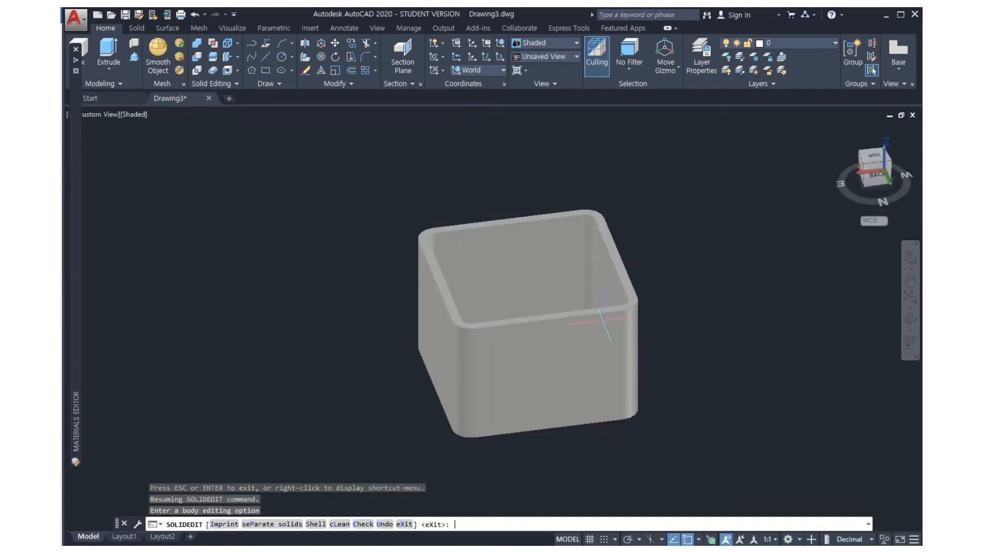
key(Return)
key(Escape)
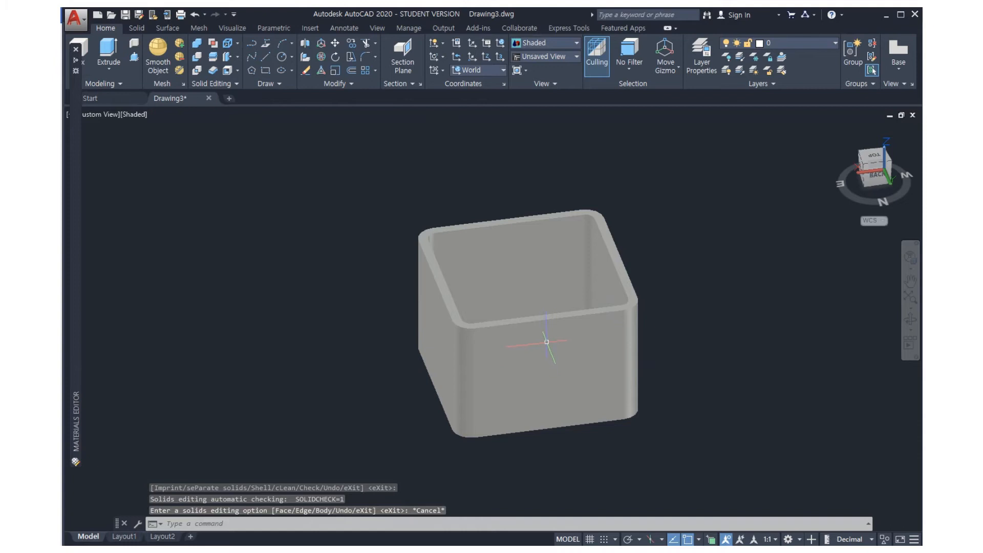
Start a Fillet with radius 2, Trim mode and the Multiple option
text(F)
key(Return)
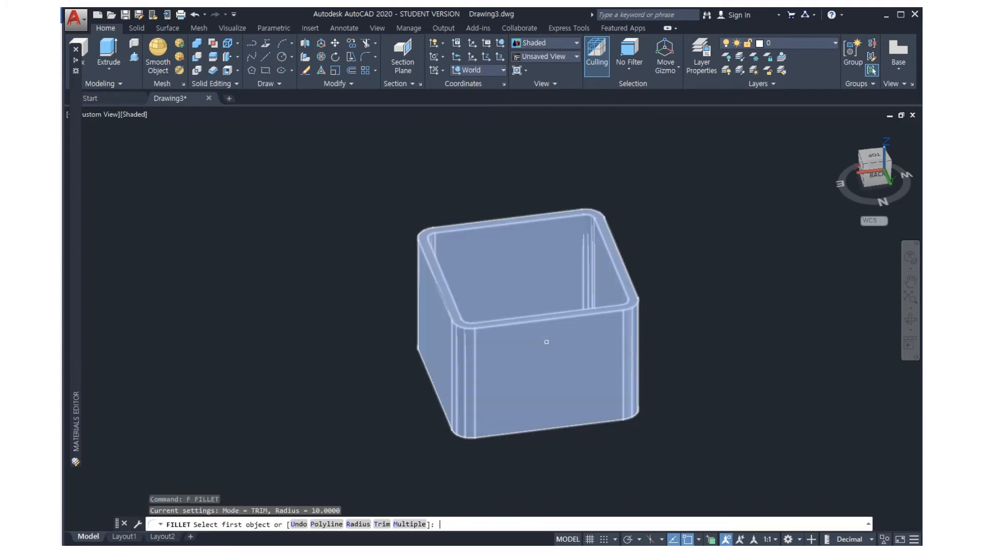
text(r)
key(Return)
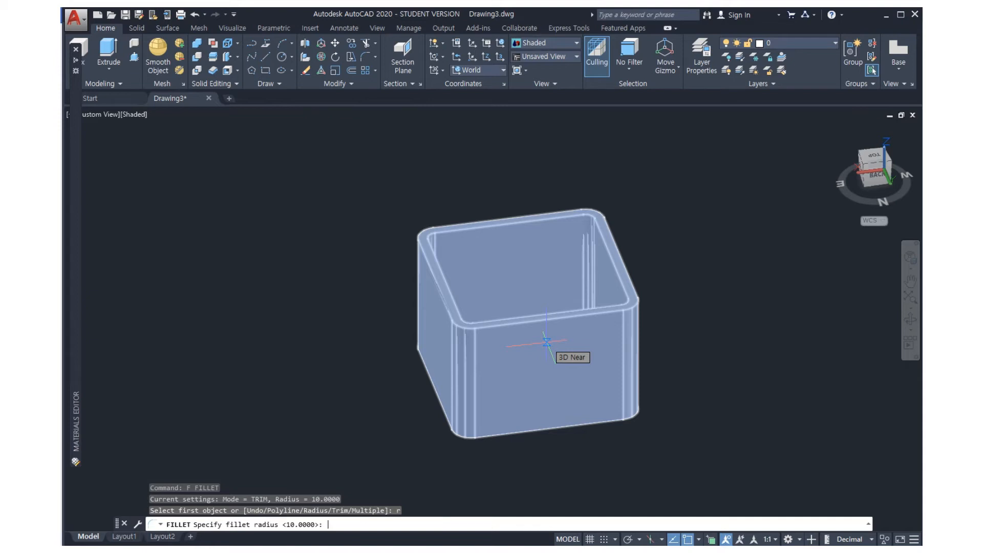
text(2)
key(Return)
text(t)
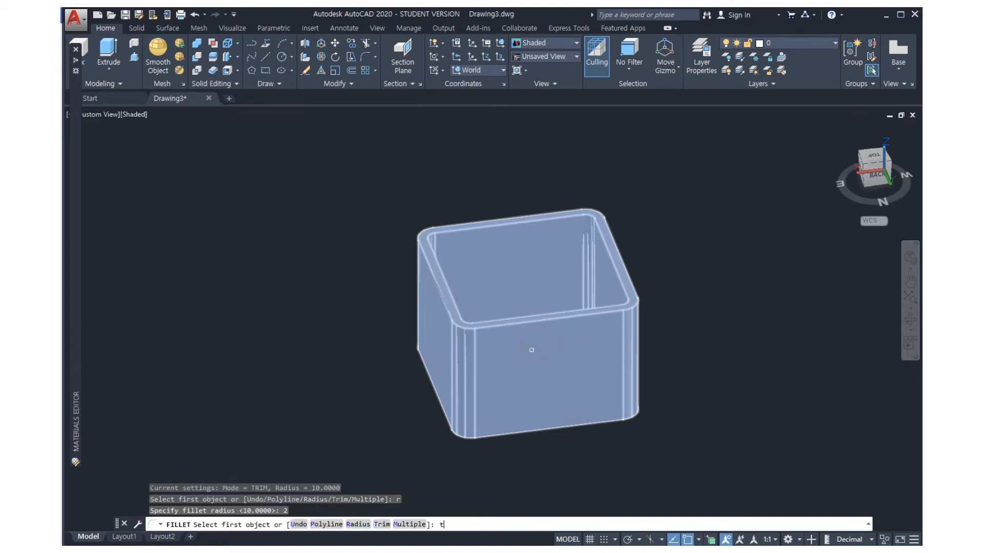
key(Return)
text(t)
key(Return)
text(m)
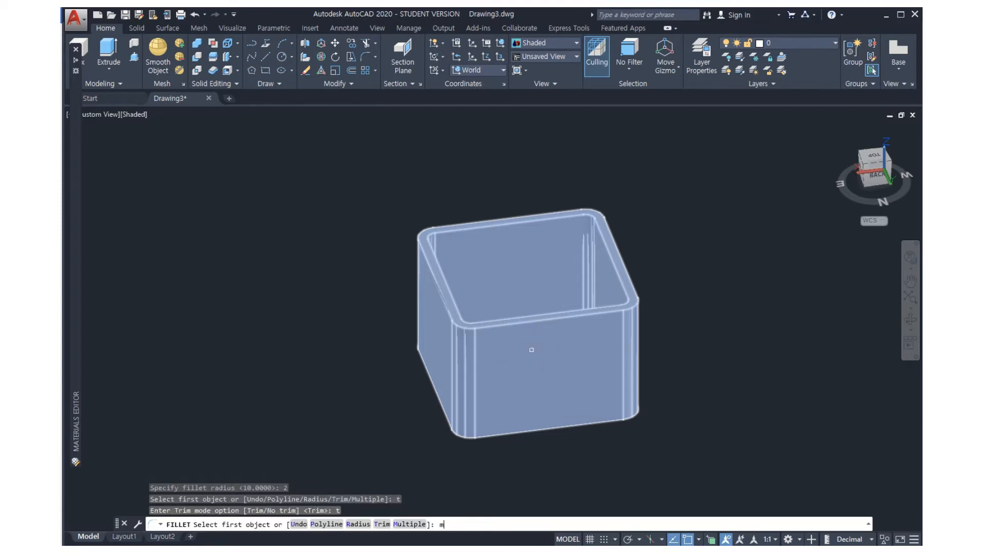
key(Return)
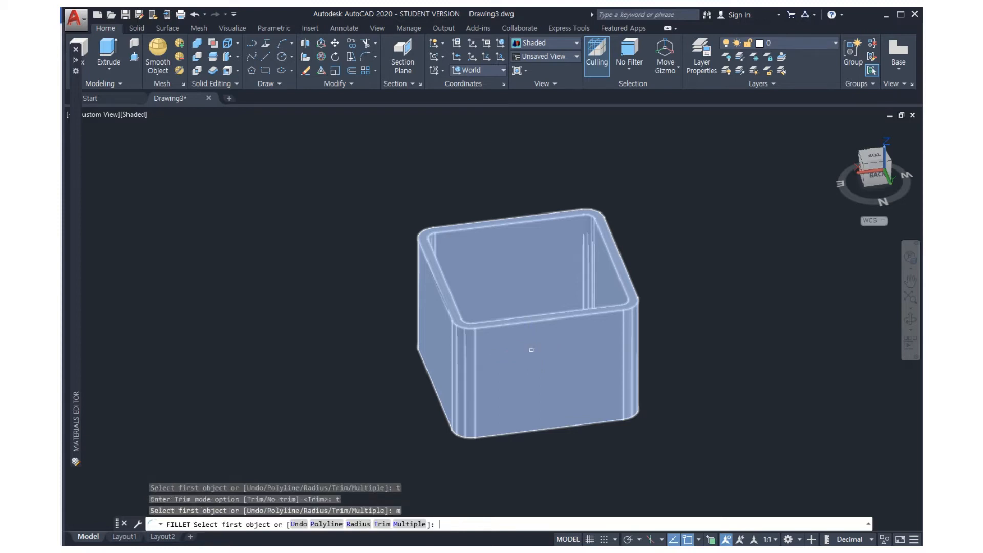
Select the inner edges around the box's open rim for the radius 2 fillet
click(623, 285)
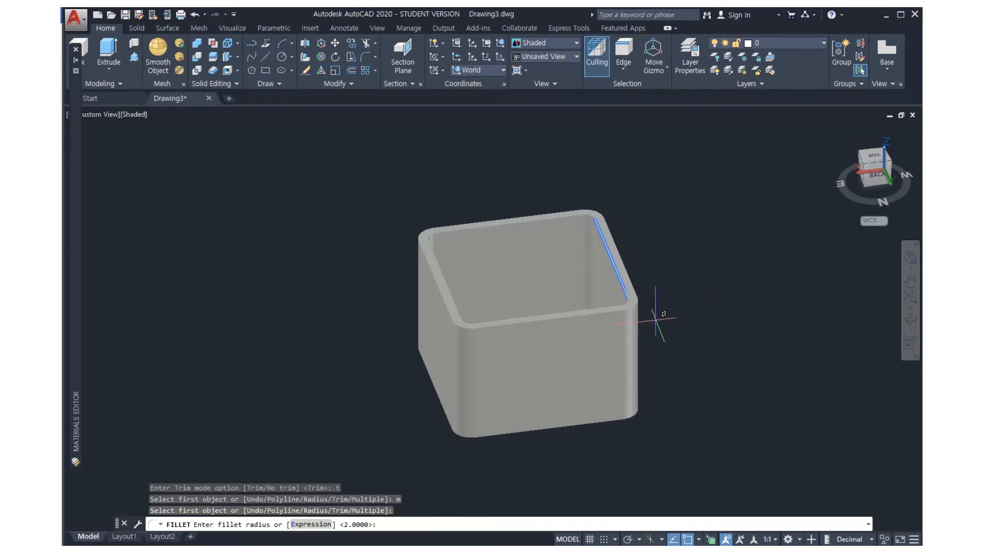
key(Return)
click(625, 303)
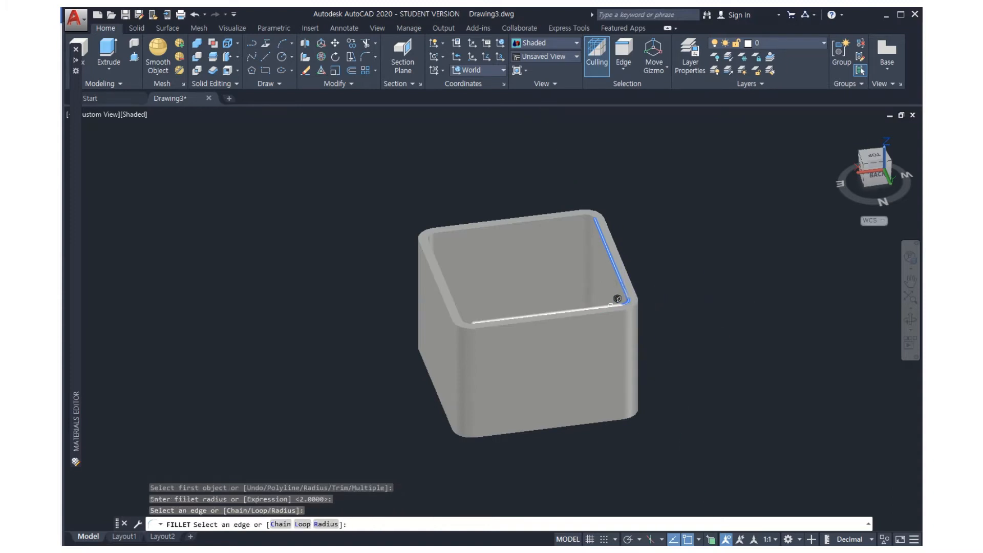
click(492, 309)
click(462, 310)
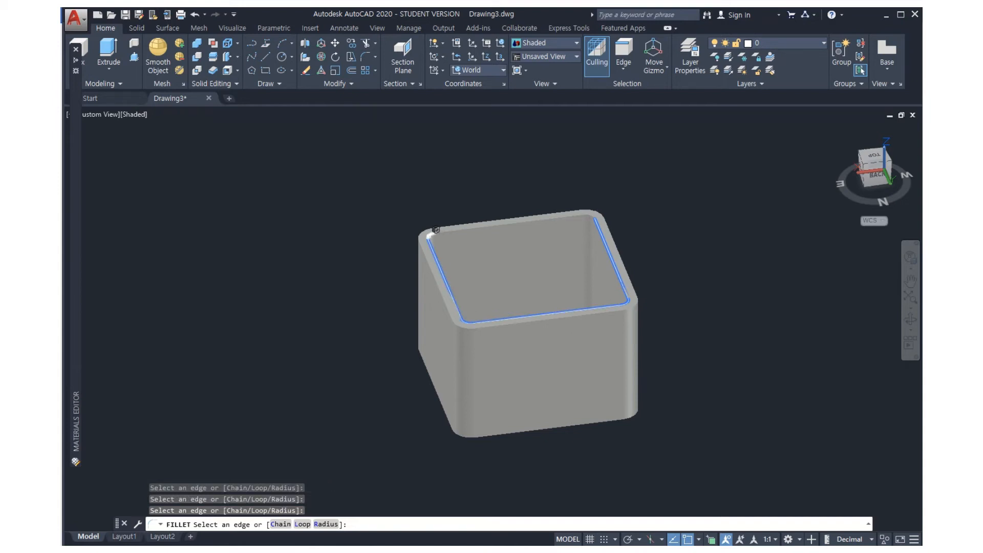
click(456, 225)
Add all outer edges of the box's open rim to the selection and apply the radius 2 fillet
click(620, 241)
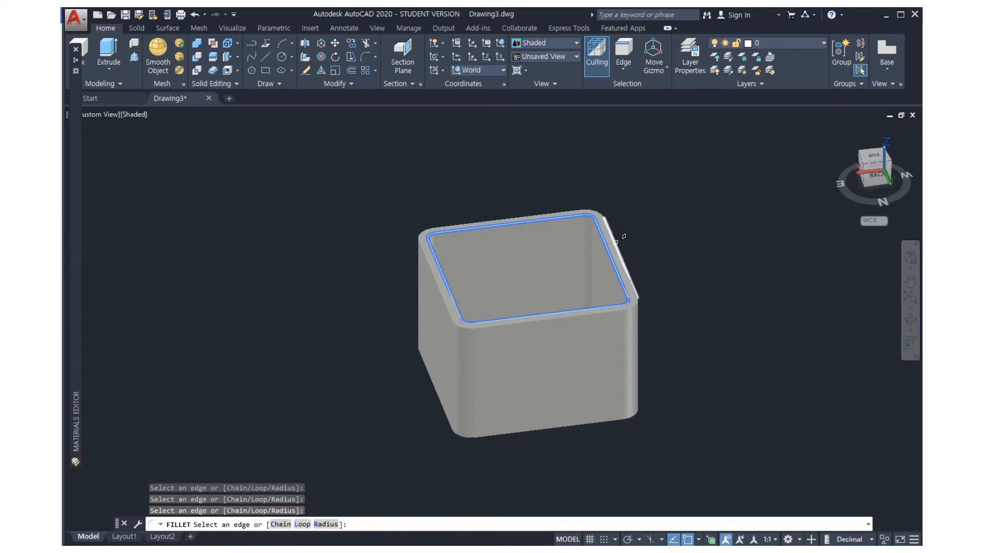
click(633, 301)
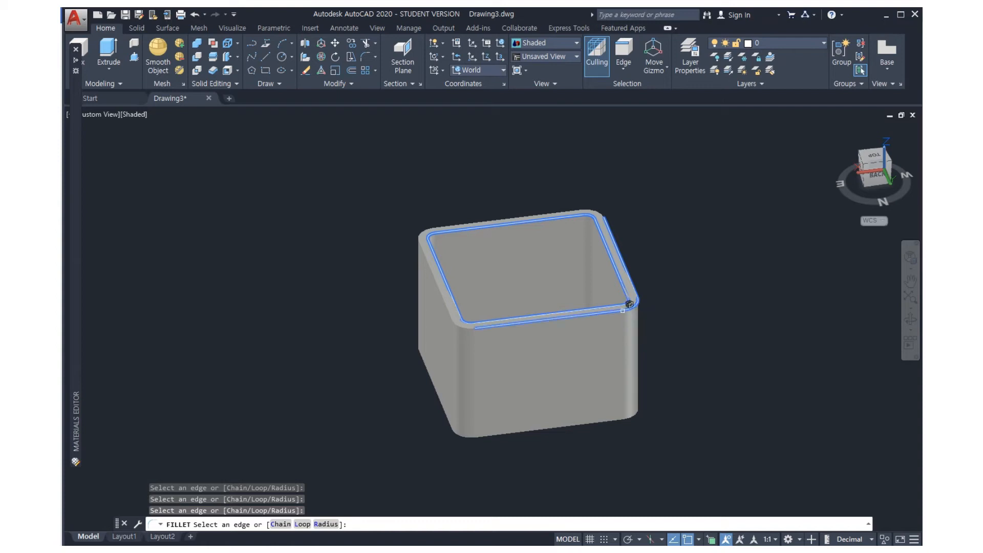
click(511, 317)
click(474, 321)
click(454, 310)
click(420, 231)
click(487, 214)
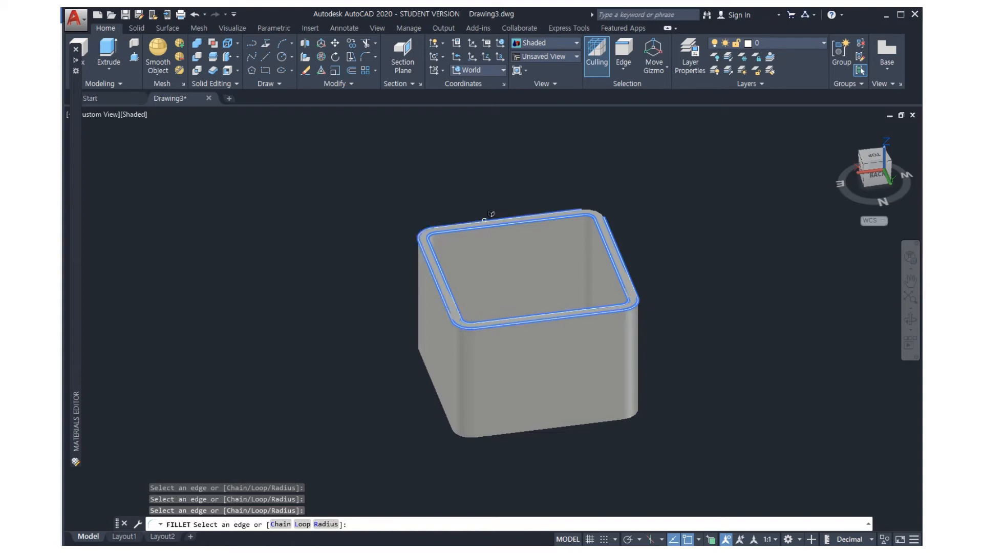
click(597, 210)
key(Return)
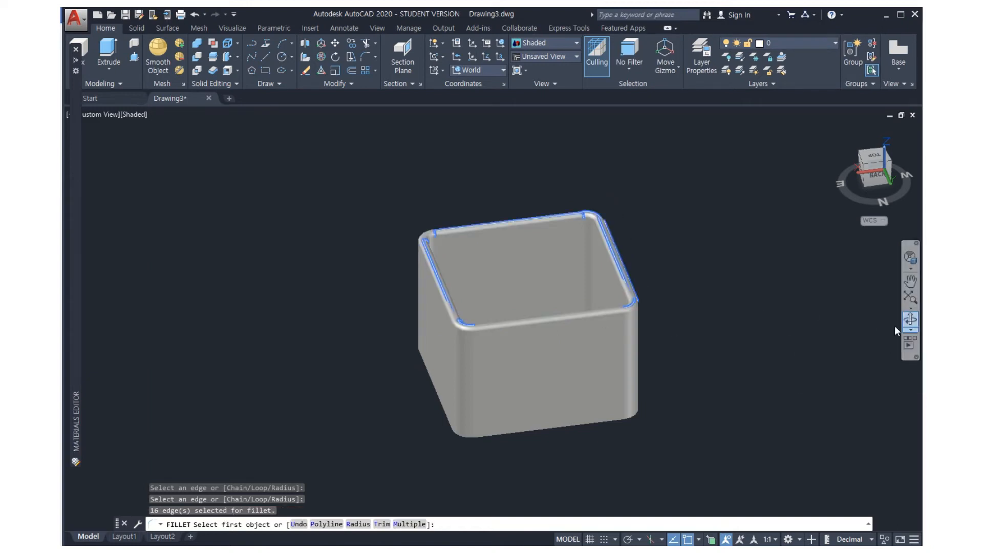
Apply the Ash Door material from the Autodesk Library's Wood category to the box
click(910, 319)
drag(666, 369, 699, 336)
right_click(699, 336)
click(727, 123)
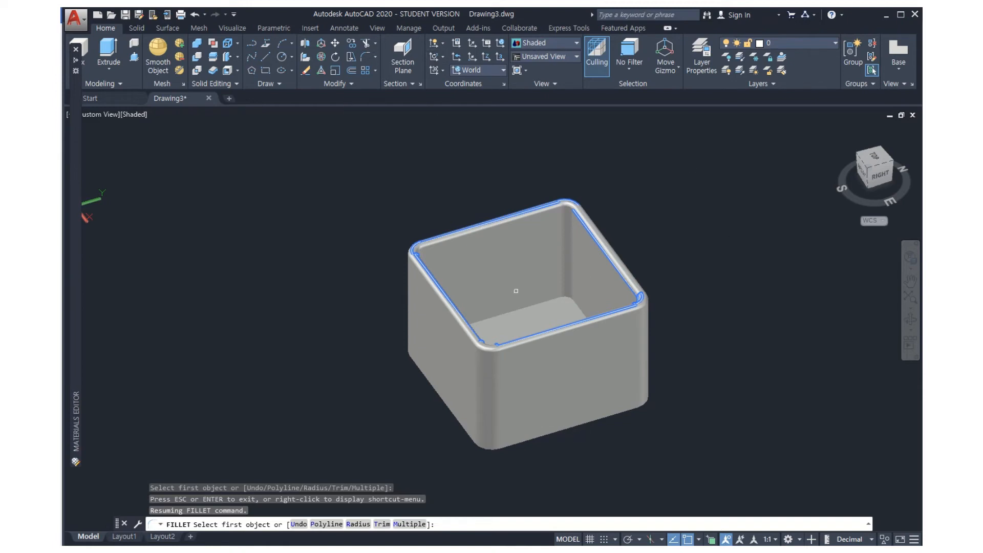
click(233, 29)
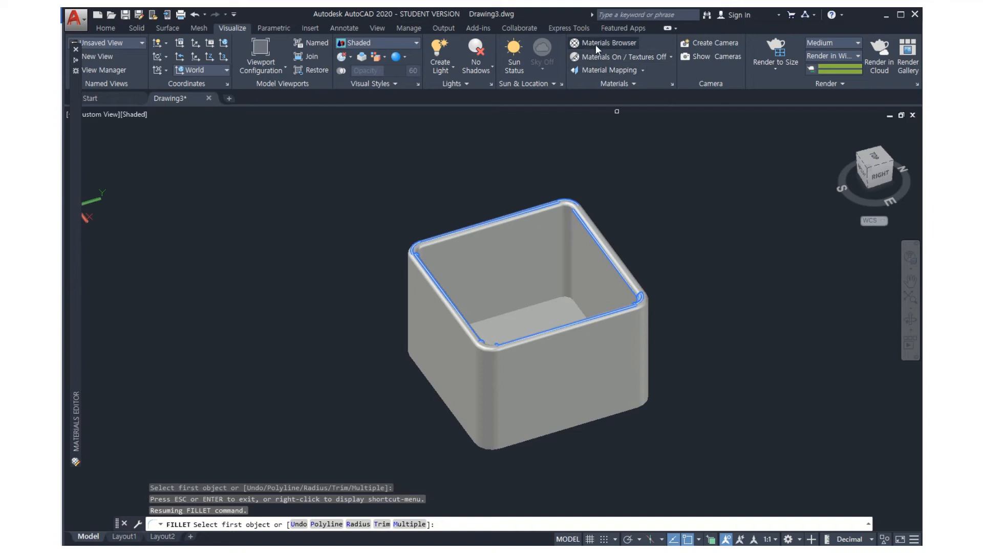
click(611, 45)
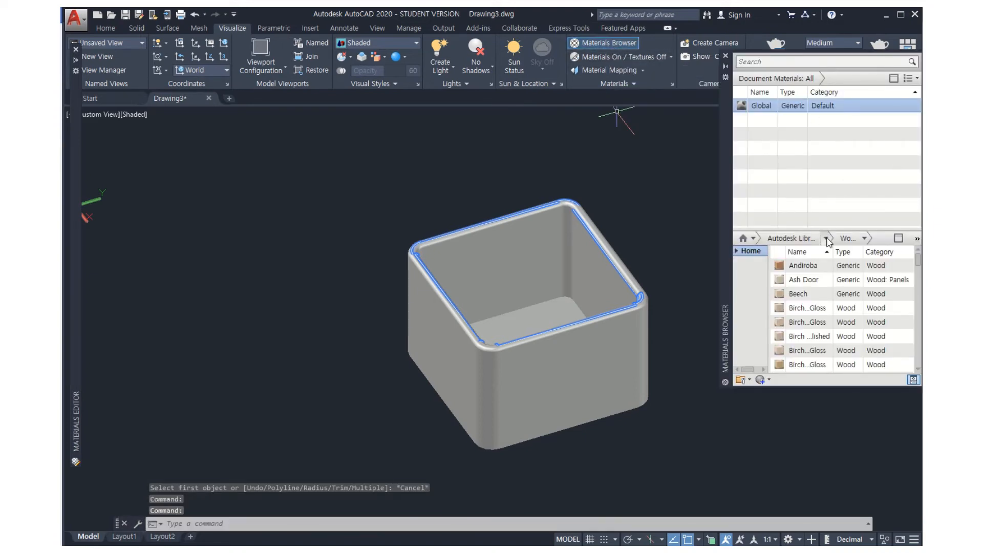
click(827, 239)
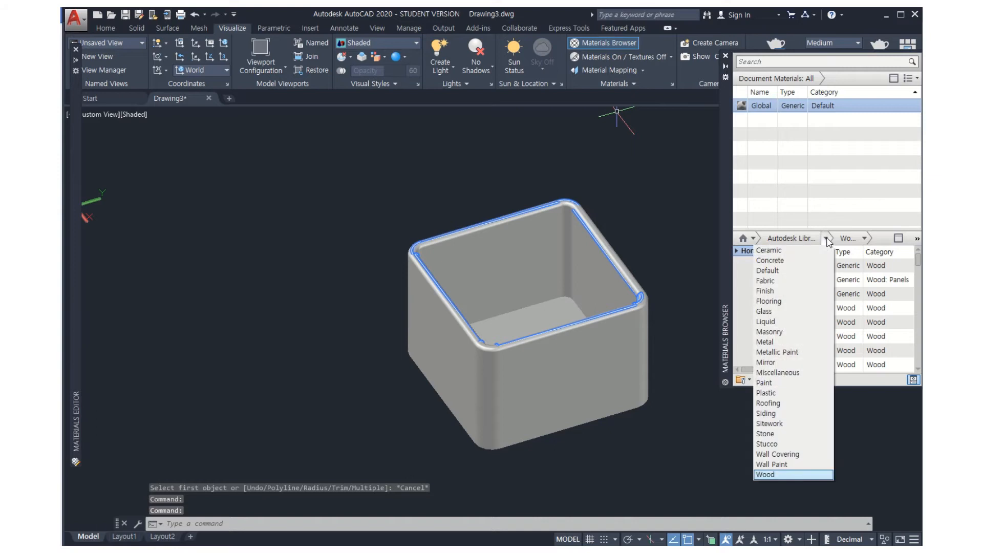
click(777, 475)
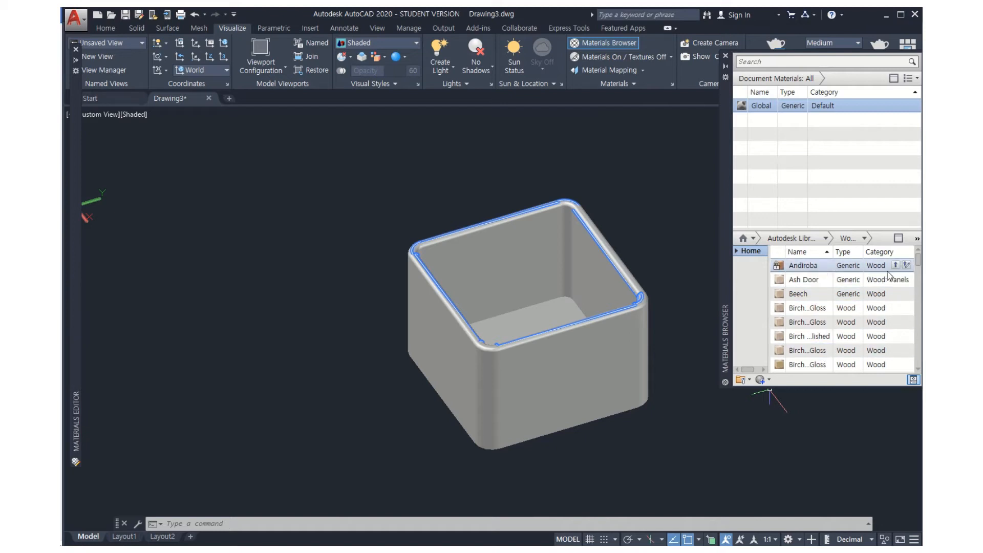
drag(819, 280, 578, 317)
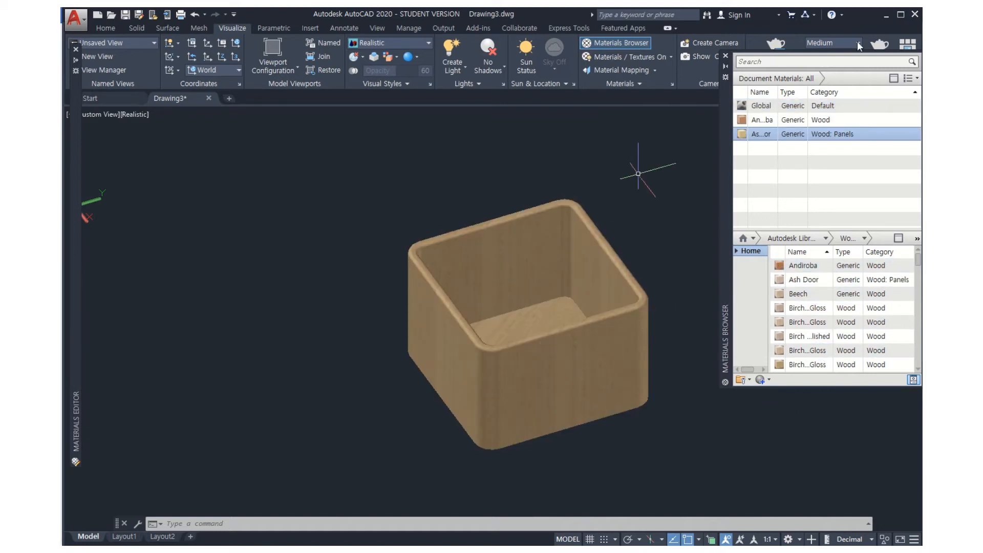
click(726, 56)
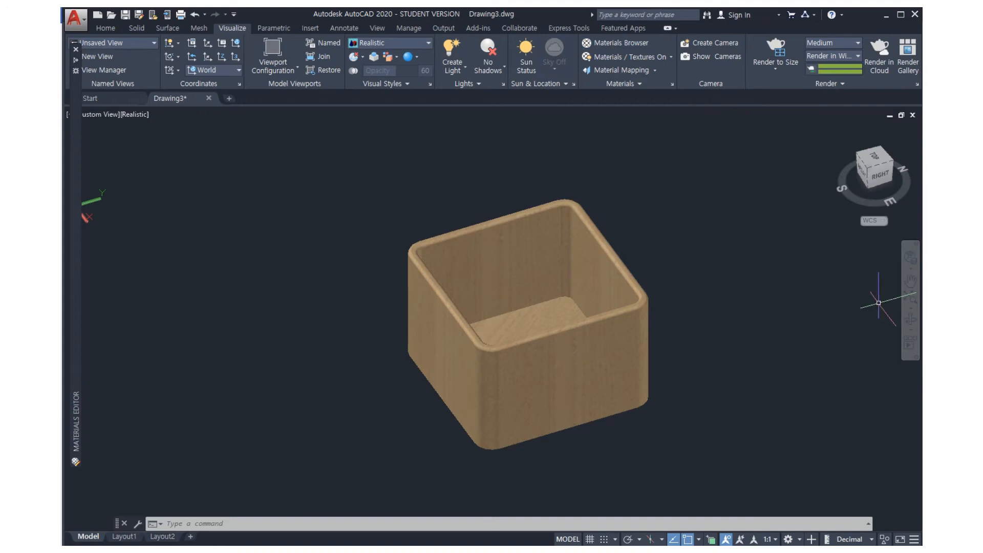
Set the render quality preset to High and turn on Full Shadows for the wooden box
click(910, 320)
drag(566, 369, 618, 314)
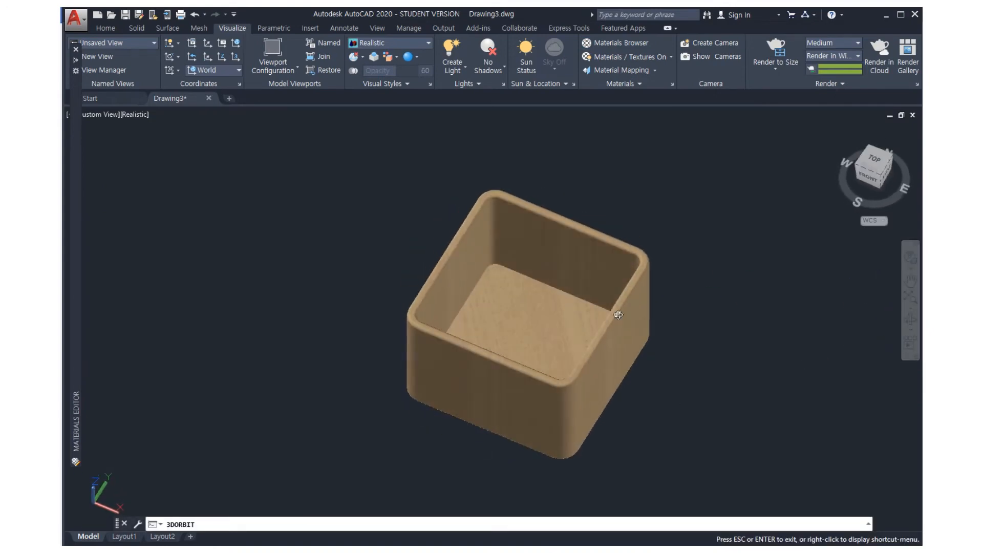
right_click(675, 278)
click(689, 282)
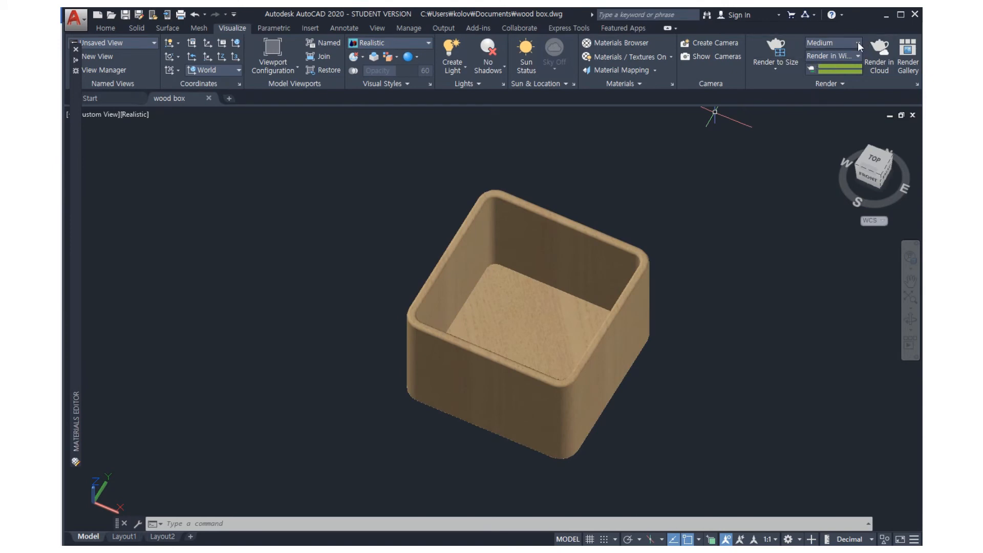
click(858, 45)
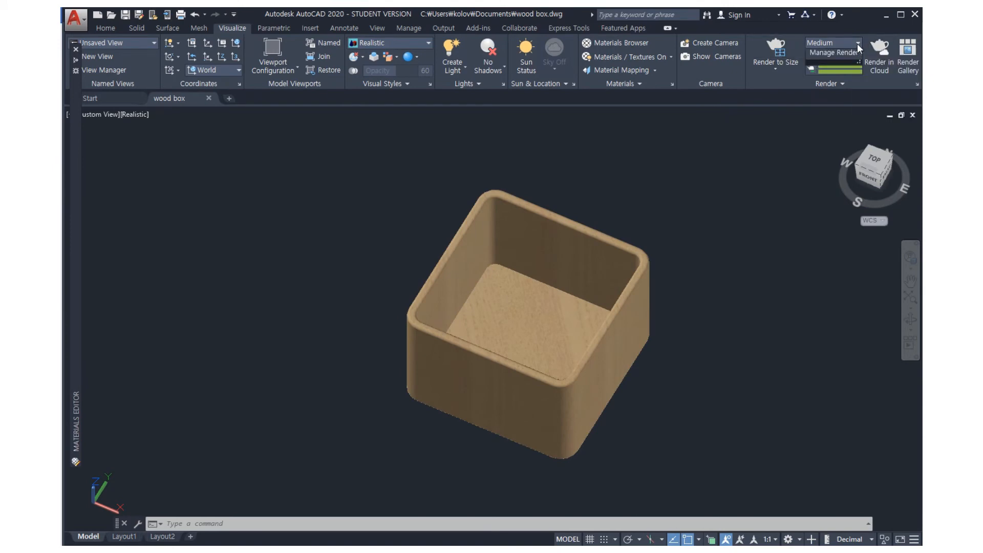
click(825, 74)
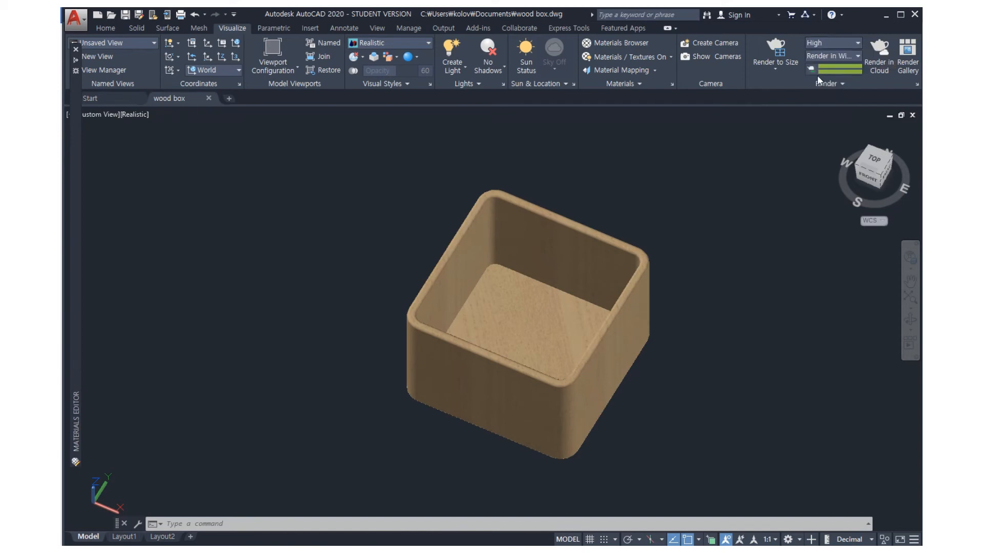
click(858, 55)
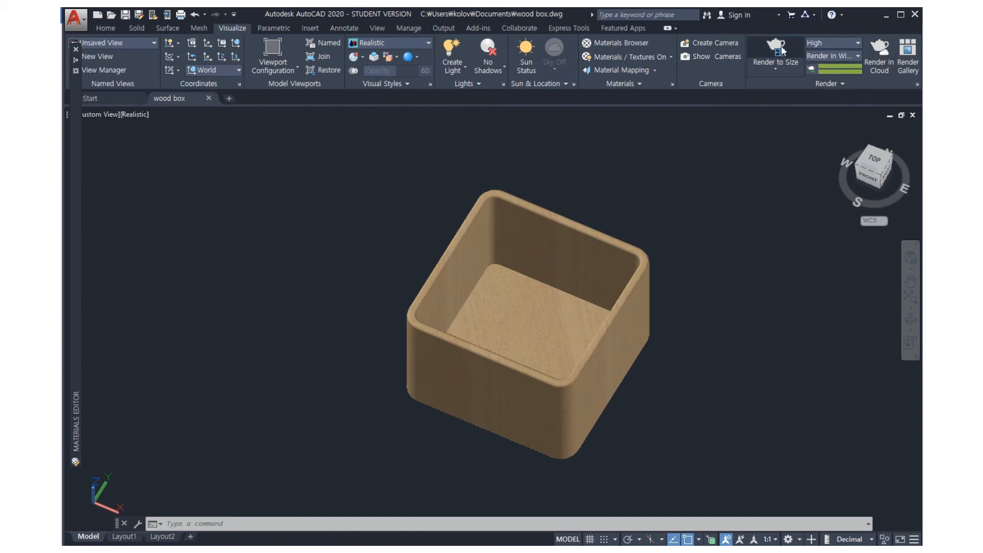
click(502, 67)
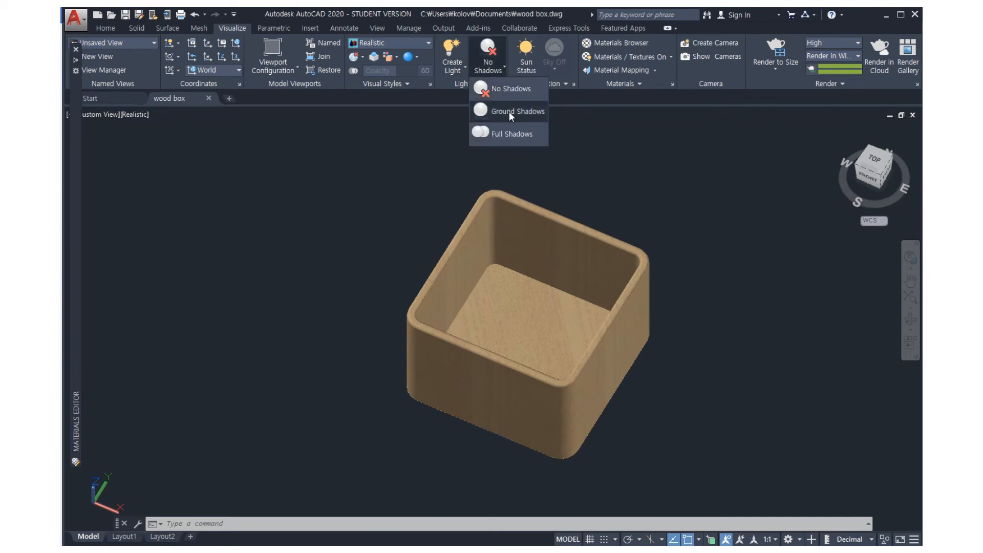
click(494, 134)
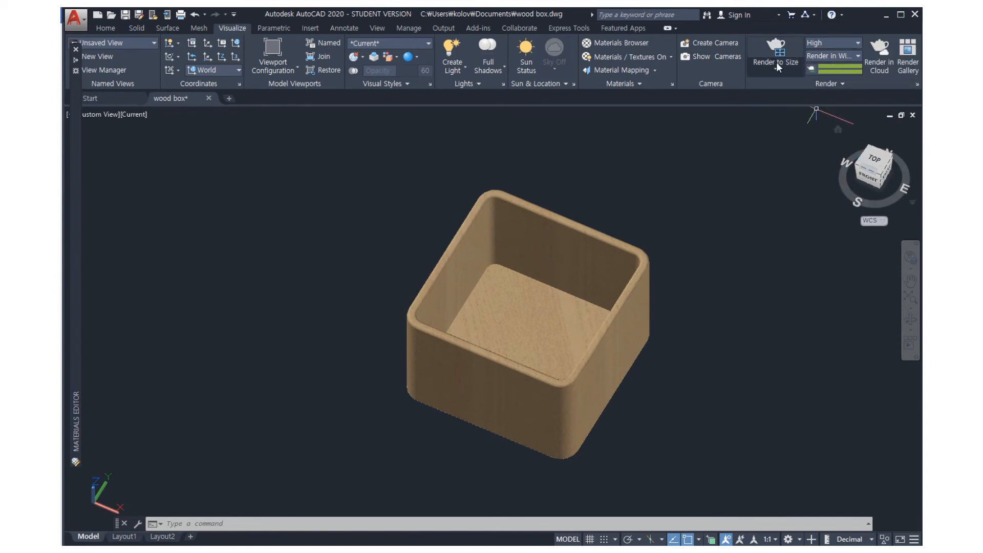
Render the box and save the image to the Desktop as wood box-Temp0001.png in 32-bit colour at 150 dots per inch
click(776, 49)
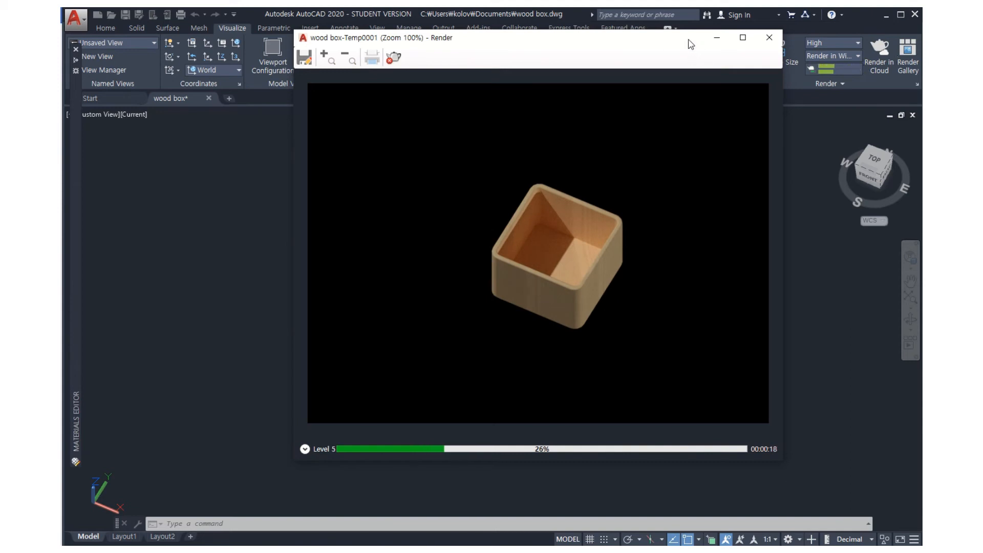
drag(694, 41, 589, 73)
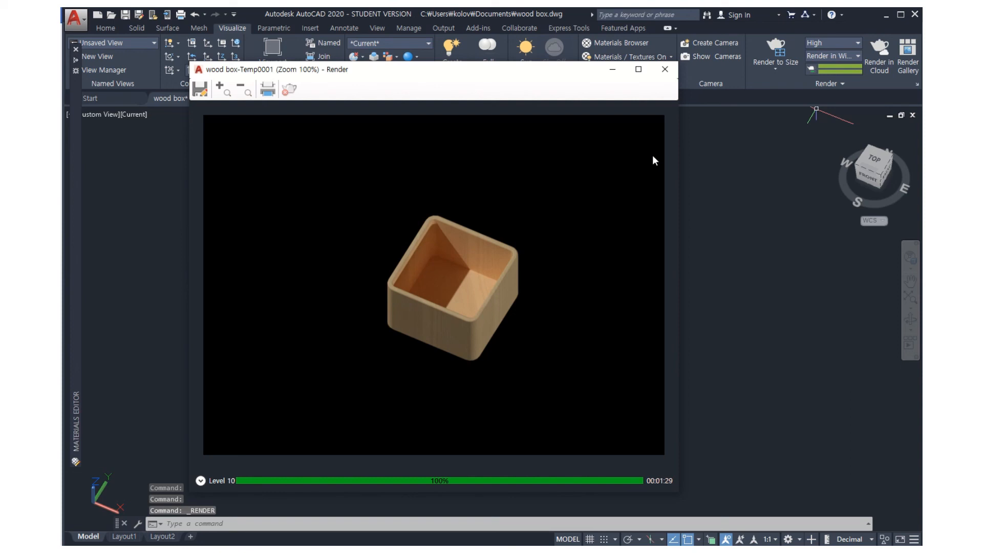
click(199, 90)
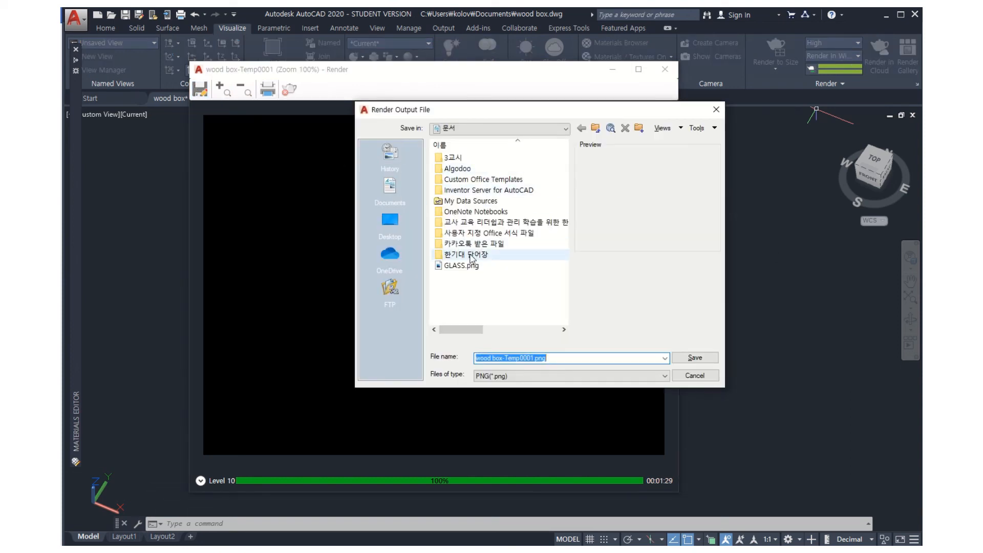
click(390, 220)
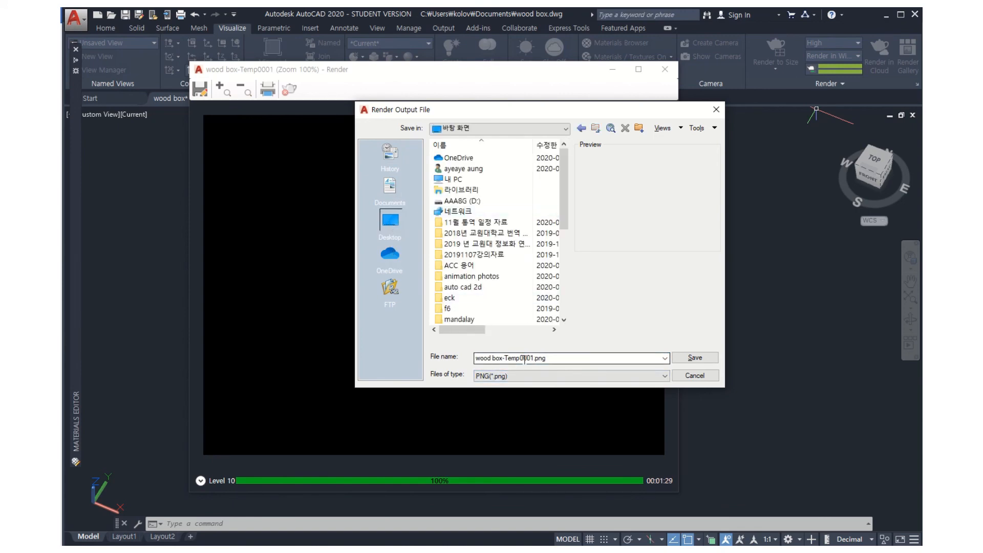
click(698, 359)
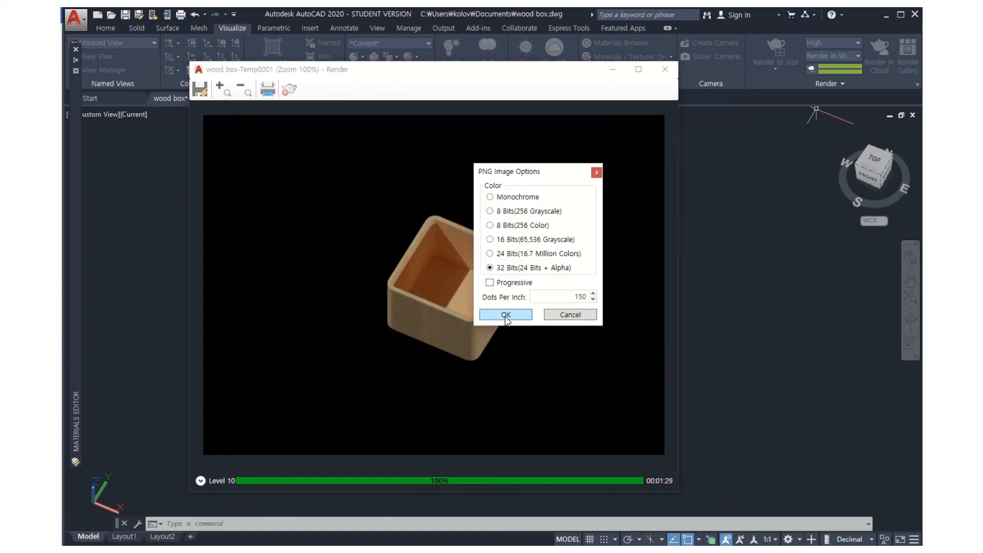
click(504, 315)
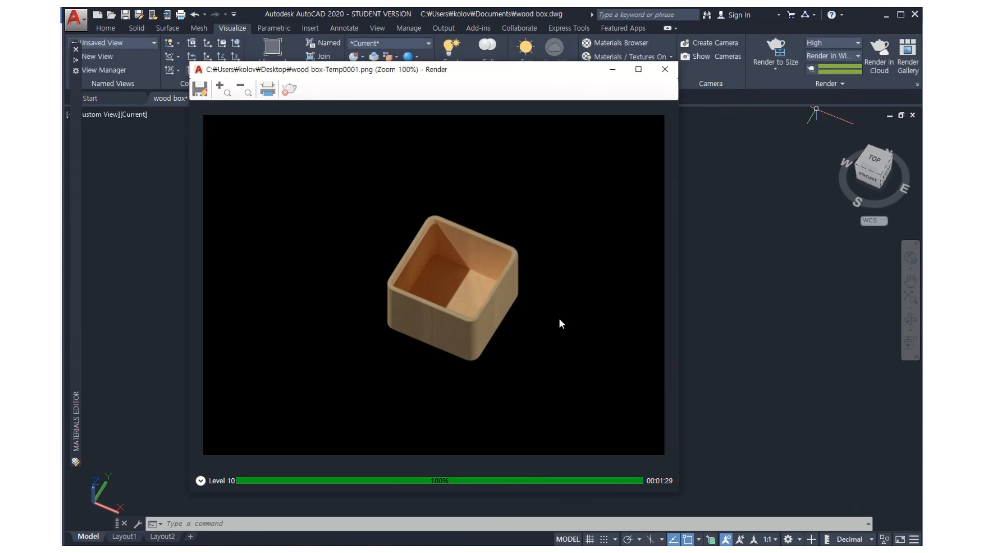
click(664, 69)
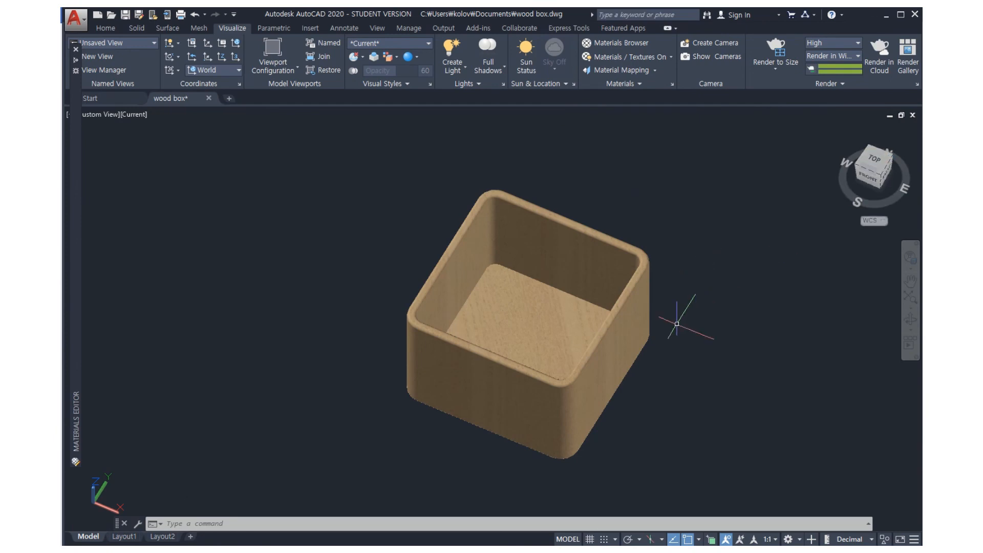
click(97, 28)
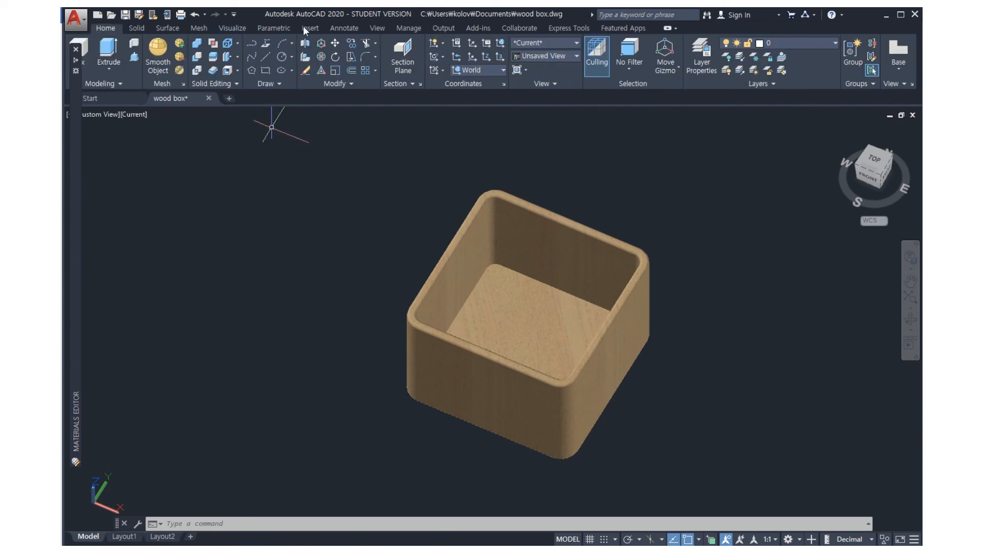
click(238, 71)
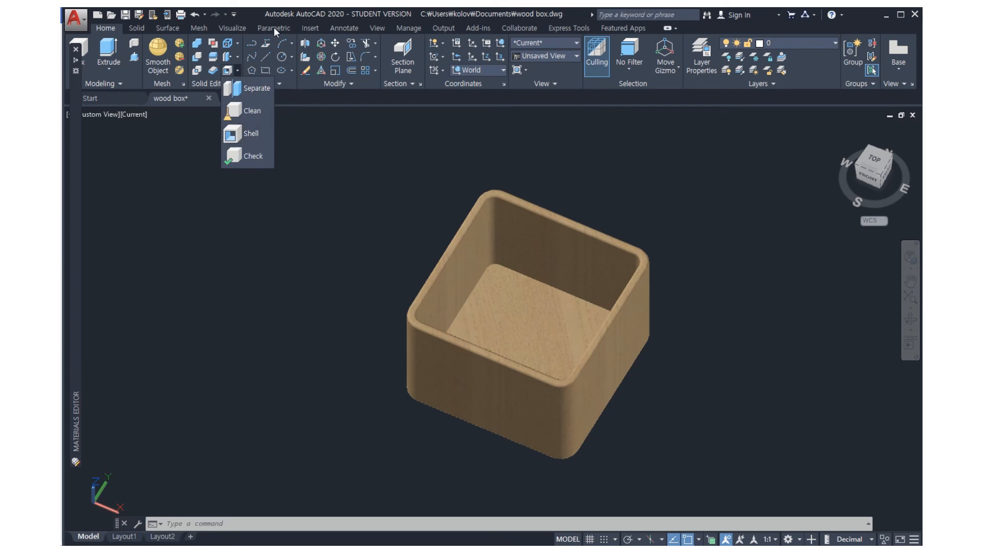
click(237, 28)
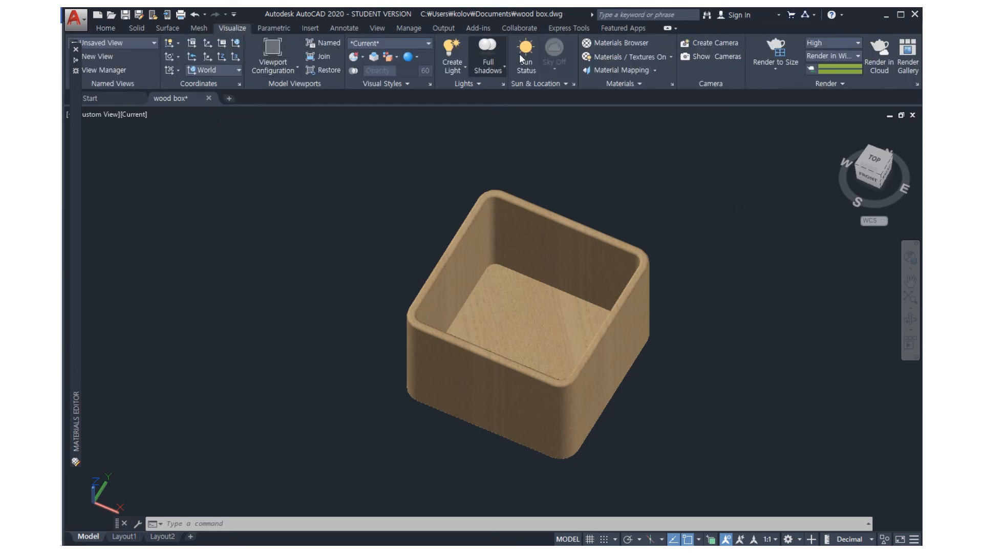